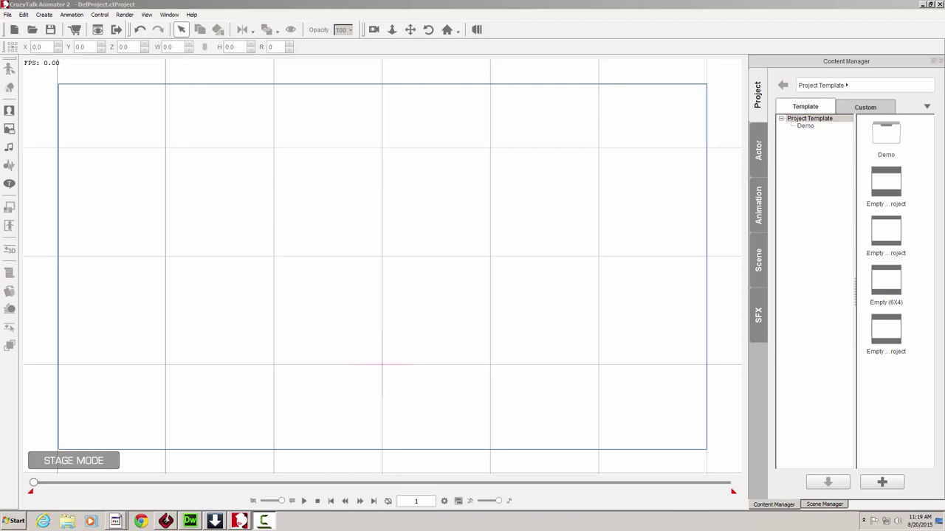
Show the Actor template Character > Cinestar folder containing the Billy character.
{"action": "left_click", "coordinate": [762, 147]}
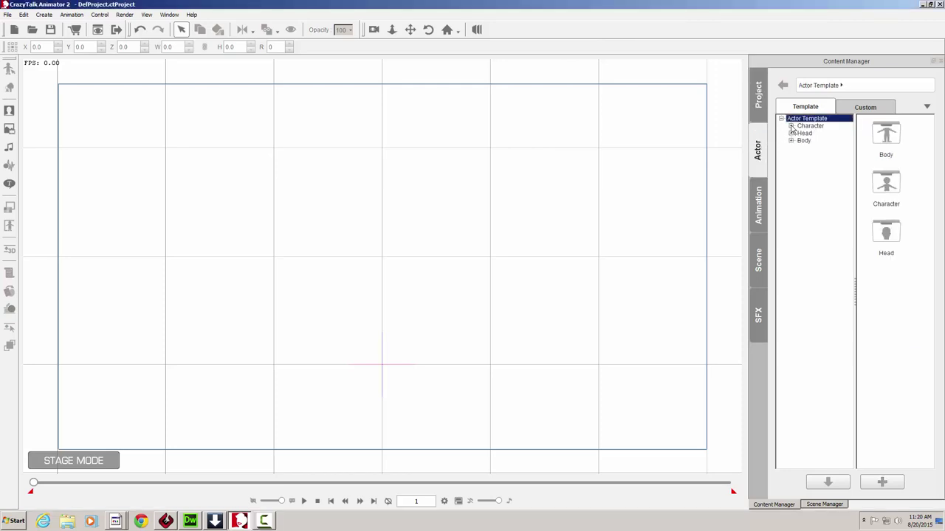
{"action": "left_click", "coordinate": [791, 127]}
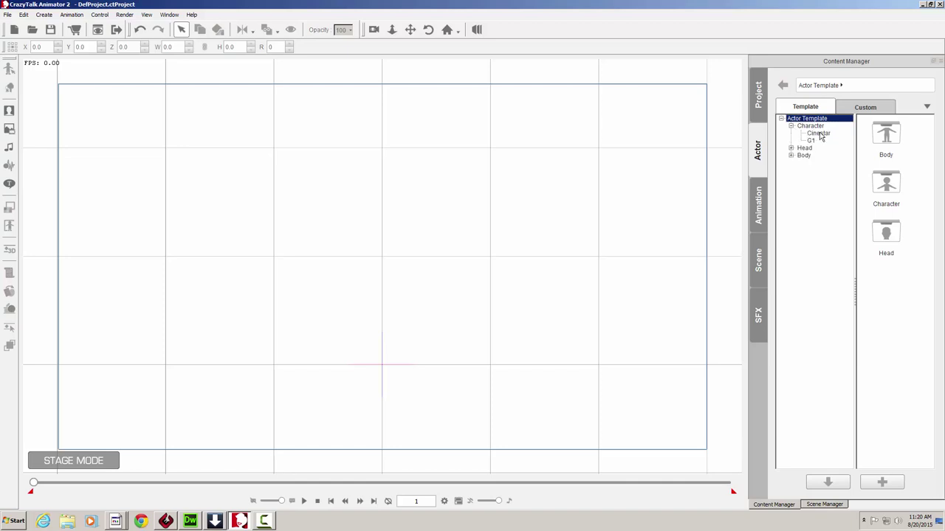
{"action": "left_click", "coordinate": [820, 135]}
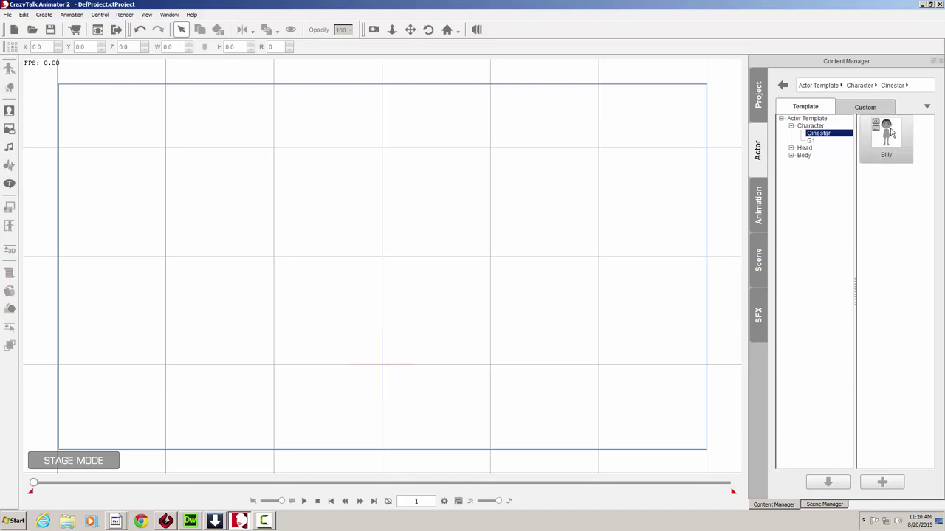
Drop Billy onto the stage and nudge him near the centre (X -0.5, Y -8.3).
{"action": "left_click_drag", "start_coordinate": [891, 132], "coordinate": [353, 262]}
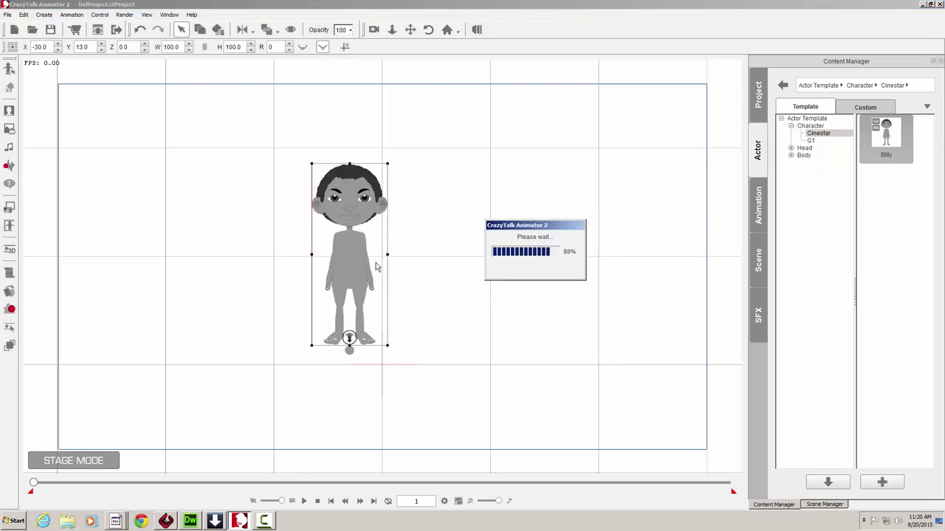
{"action": "left_click_drag", "start_coordinate": [357, 255], "coordinate": [389, 278]}
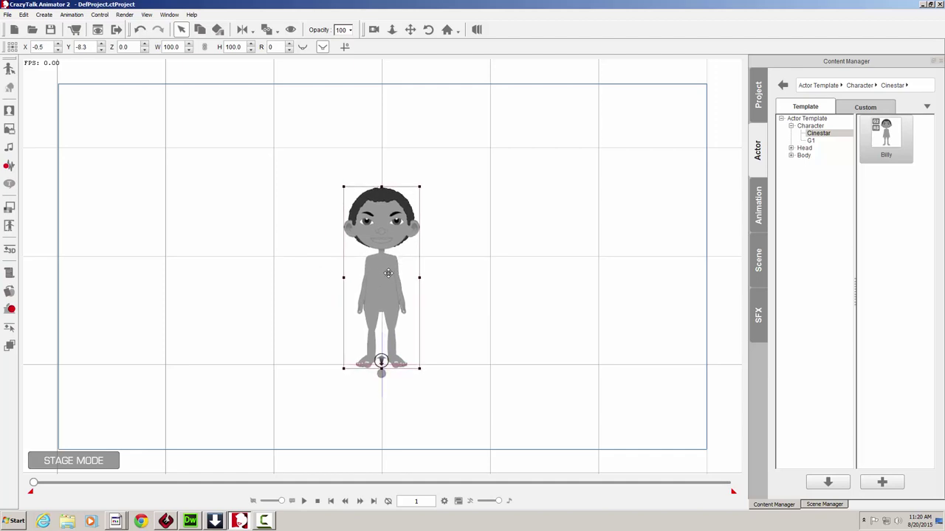
In Character Composer, apply the brown-skinned Lucy Cinestar face to Billy's head.
{"action": "left_click", "coordinate": [9, 70]}
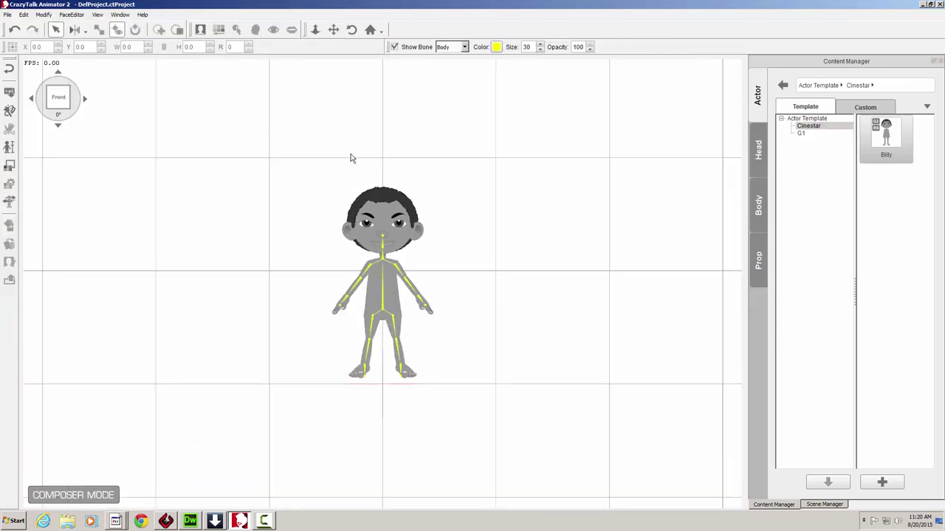
{"action": "left_click", "coordinate": [757, 141]}
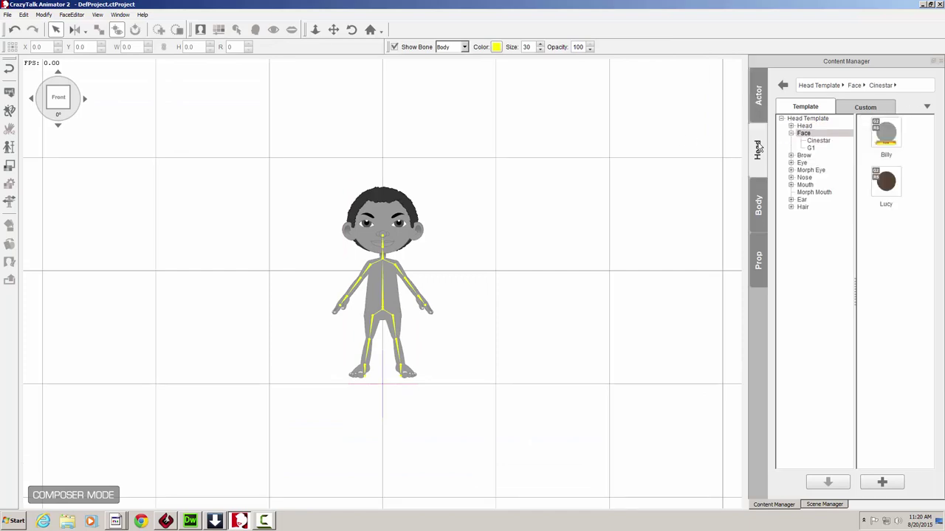
{"action": "left_click", "coordinate": [803, 133]}
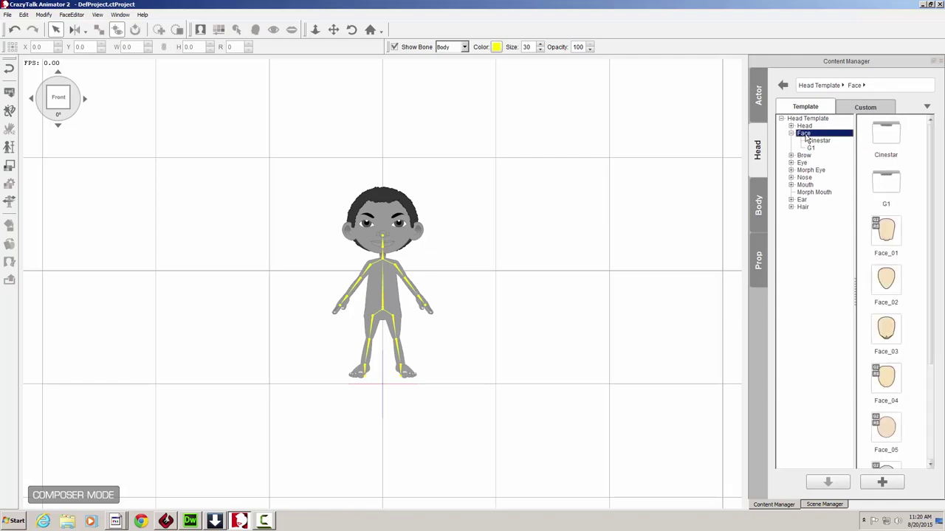
{"action": "left_click", "coordinate": [819, 140]}
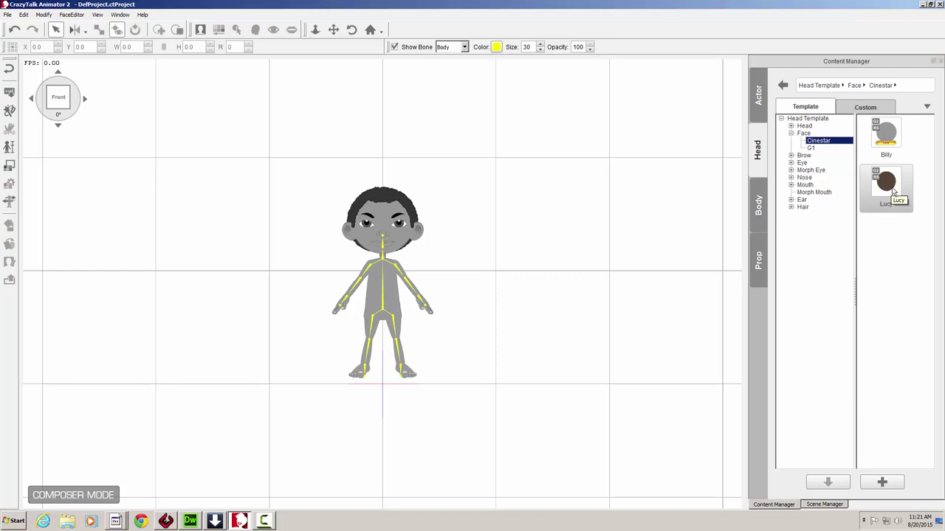
{"action": "left_click_drag", "start_coordinate": [889, 186], "coordinate": [399, 235]}
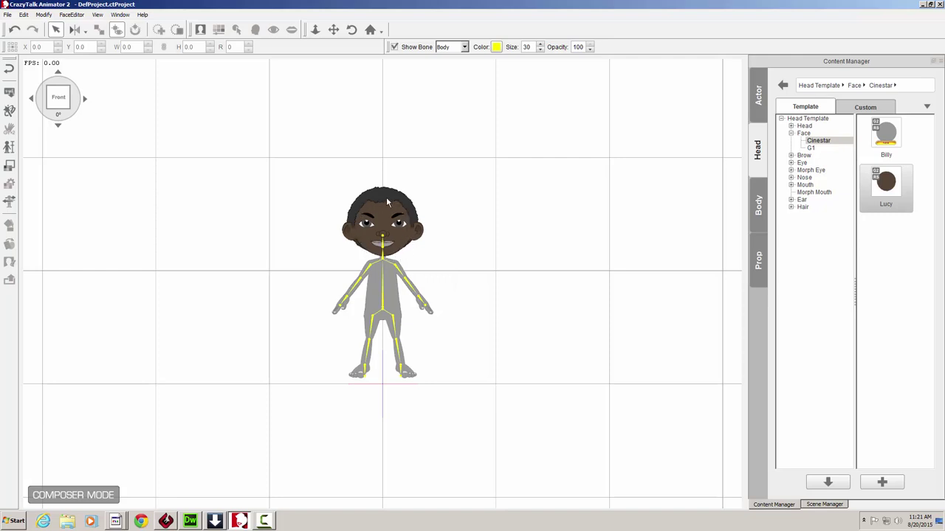
Put the Lucy Cinestar brows on the character's face.
{"action": "left_click", "coordinate": [791, 133]}
{"action": "left_click", "coordinate": [803, 142]}
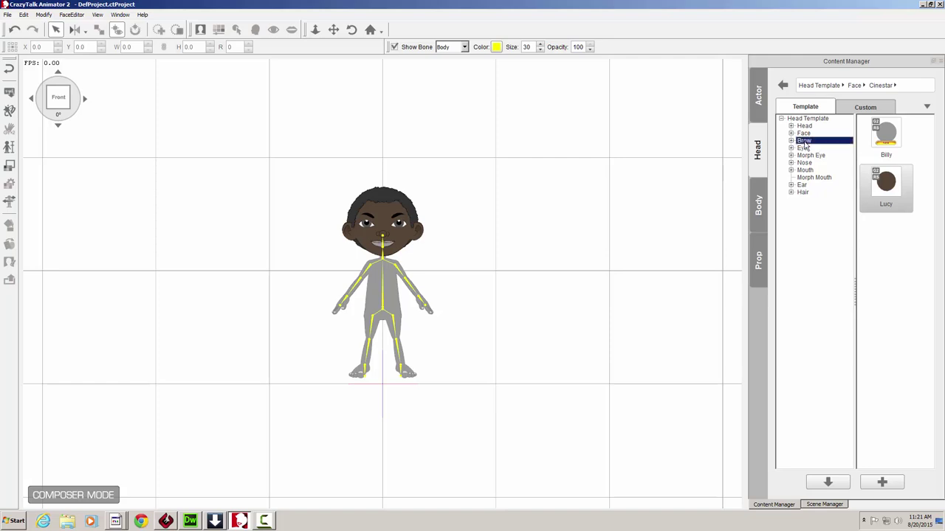
{"action": "double_click", "coordinate": [890, 137]}
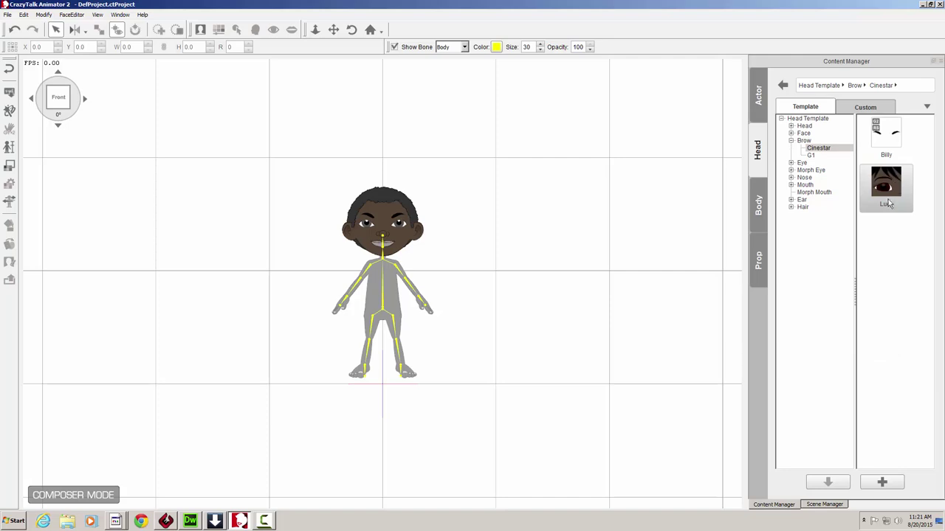
{"action": "left_click_drag", "start_coordinate": [888, 187], "coordinate": [379, 219]}
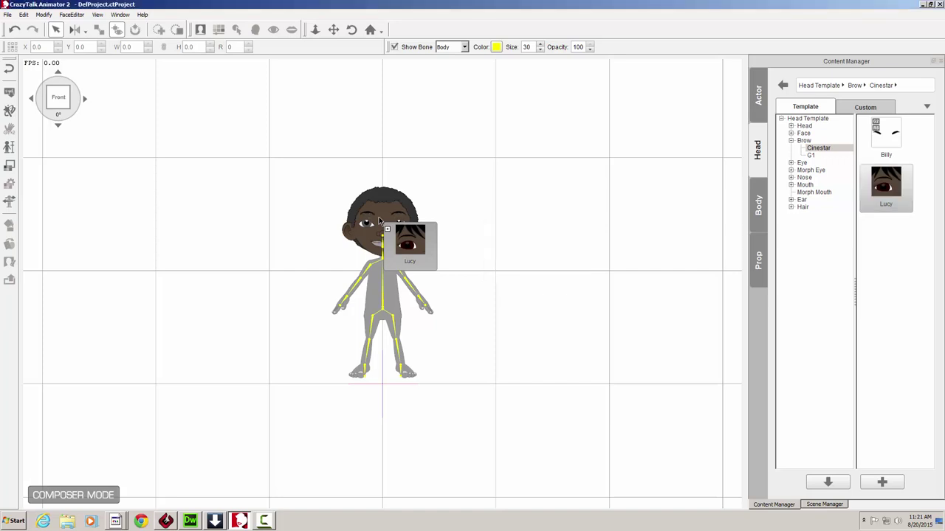
{"action": "left_click_drag", "start_coordinate": [380, 221], "coordinate": [380, 221]}
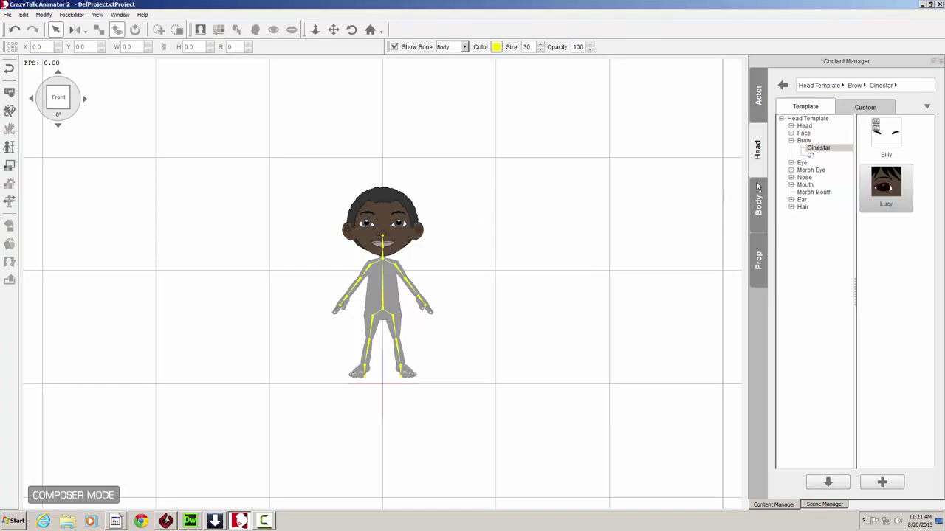
Replace the character's eyes with the Lucy Cinestar eyes.
{"action": "left_click", "coordinate": [791, 140]}
{"action": "left_click", "coordinate": [792, 148]}
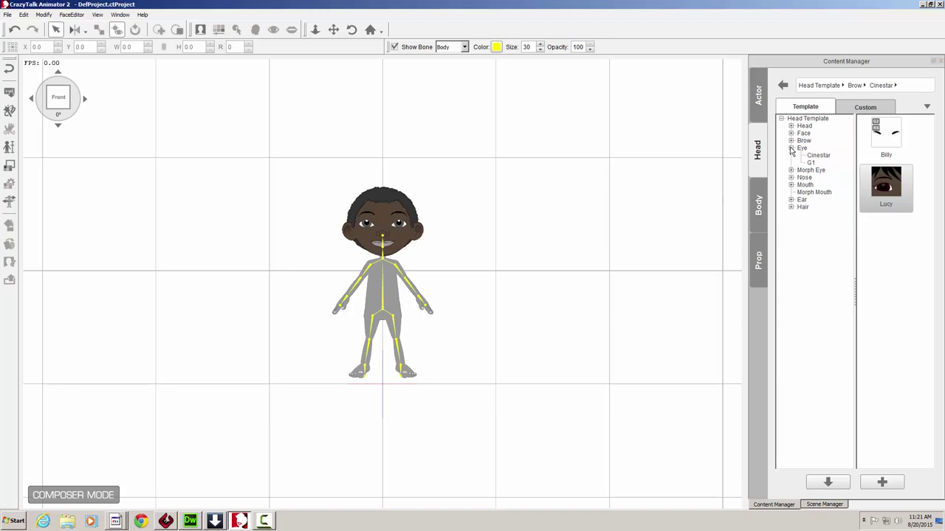
{"action": "left_click", "coordinate": [821, 157]}
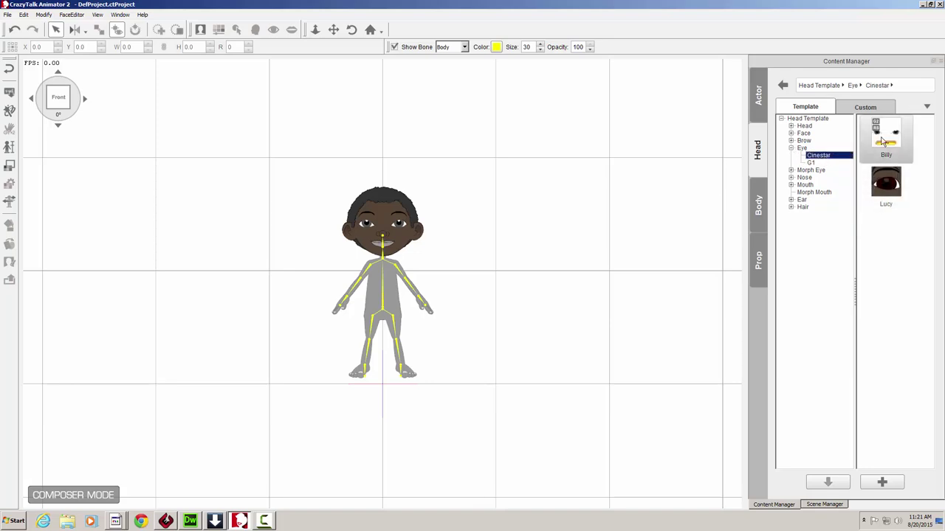
{"action": "left_click", "coordinate": [892, 184]}
{"action": "left_click_drag", "start_coordinate": [892, 184], "coordinate": [399, 217]}
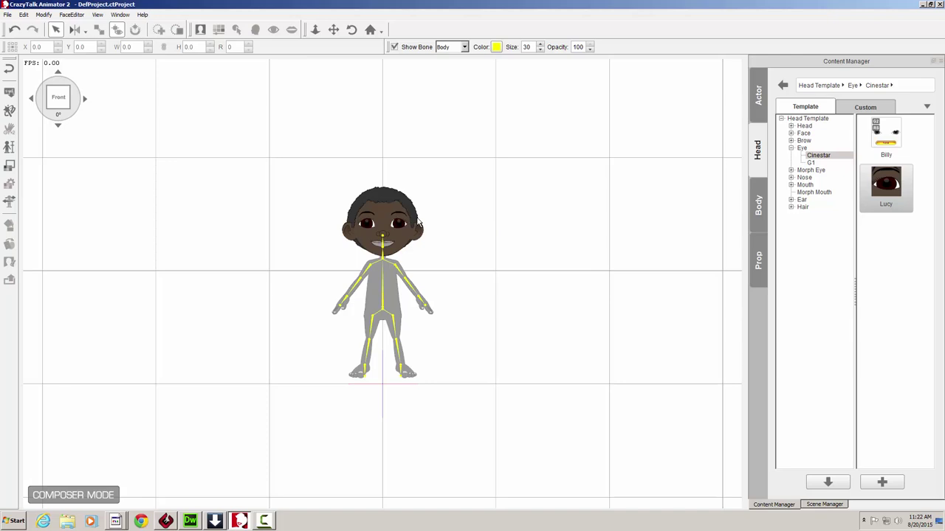
Apply the Lucy Cinestar nose to the character.
{"action": "left_click", "coordinate": [791, 178]}
{"action": "left_click", "coordinate": [816, 185]}
{"action": "left_click_drag", "start_coordinate": [895, 174], "coordinate": [393, 239]}
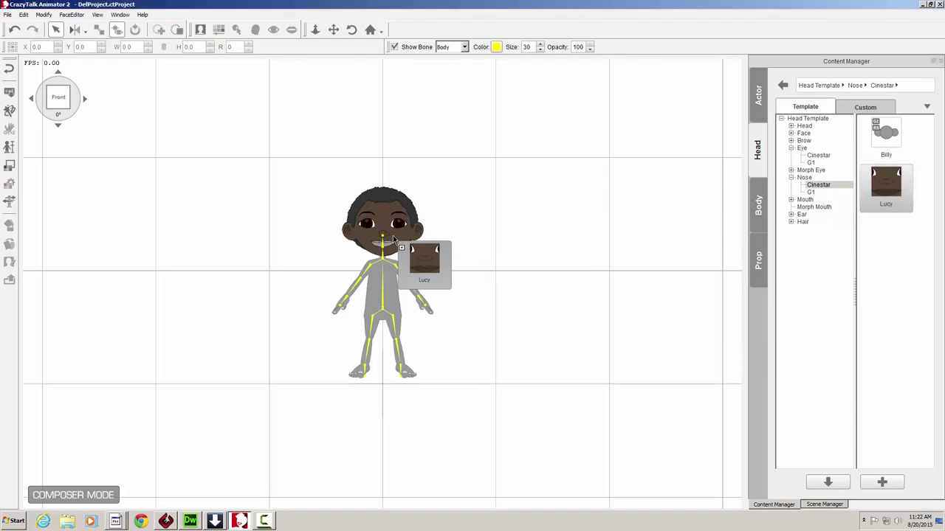
Apply the Lucy Cinestar mouth to the character.
{"action": "left_click", "coordinate": [820, 201]}
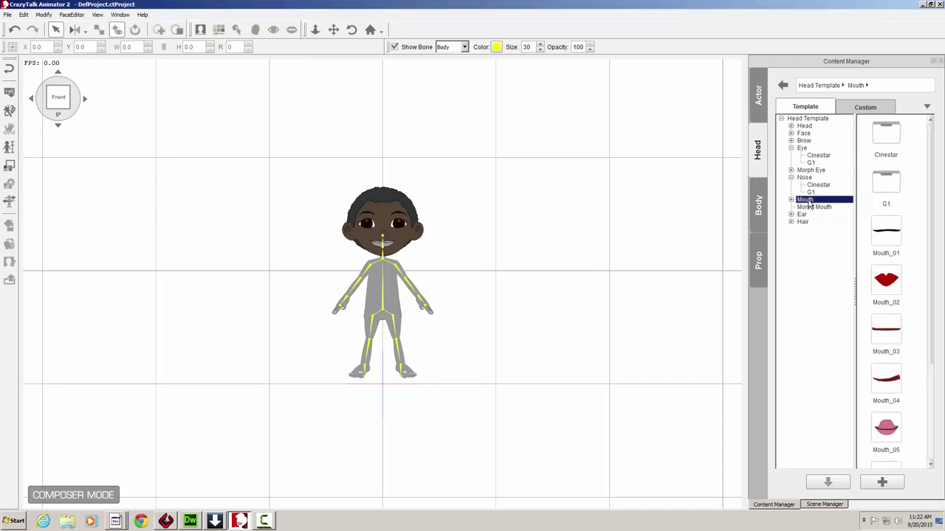
{"action": "double_click", "coordinate": [886, 137]}
{"action": "left_click_drag", "start_coordinate": [886, 184], "coordinate": [381, 218]}
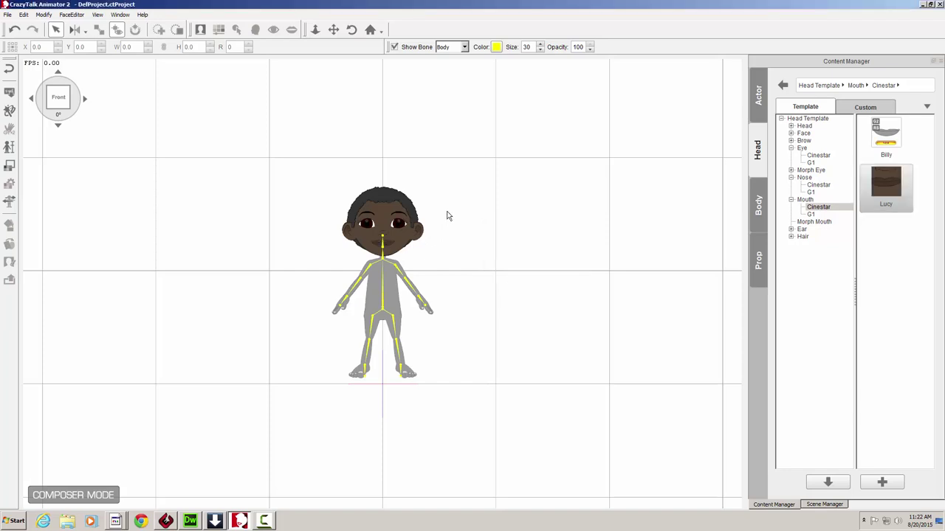
Attach the Lucy Cinestar ears to the character's head.
{"action": "left_click", "coordinate": [802, 230]}
{"action": "left_click", "coordinate": [791, 230]}
{"action": "left_click", "coordinate": [817, 237]}
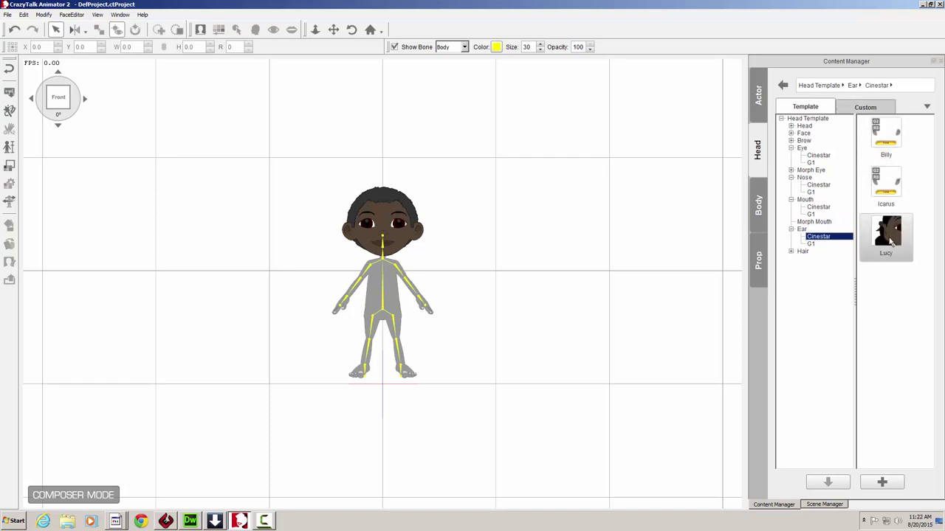
{"action": "left_click_drag", "start_coordinate": [890, 240], "coordinate": [394, 235]}
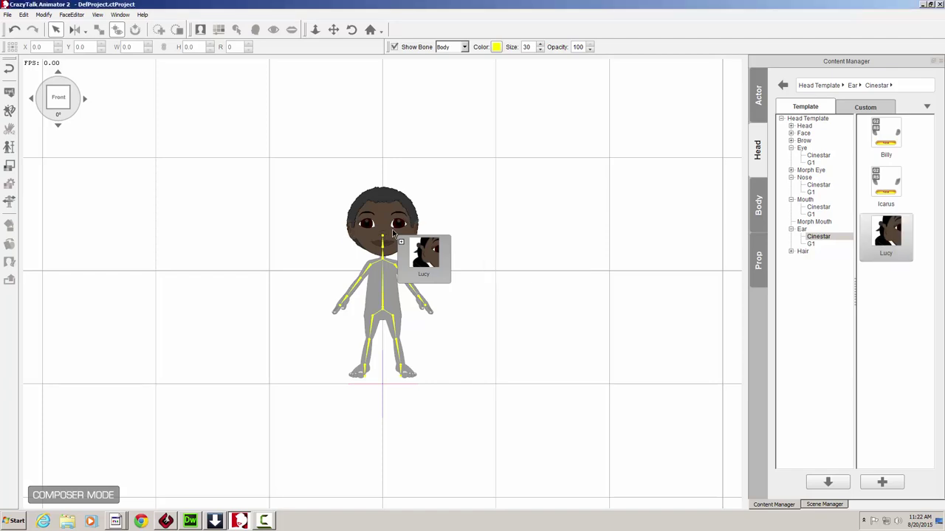
{"action": "left_click_drag", "start_coordinate": [392, 235], "coordinate": [403, 235]}
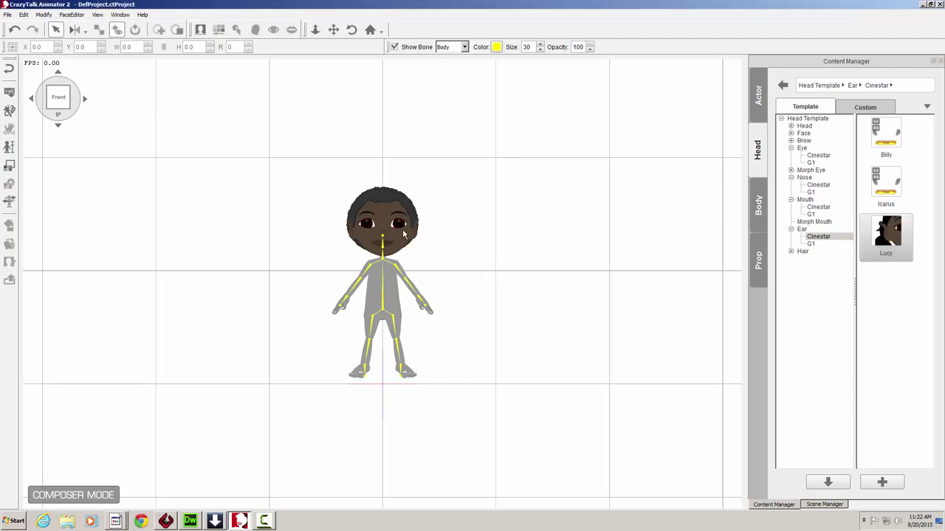
Give the character the Lucy Cinestar pigtailed hair.
{"action": "left_click", "coordinate": [802, 251]}
{"action": "left_click", "coordinate": [790, 252]}
{"action": "left_click", "coordinate": [819, 259]}
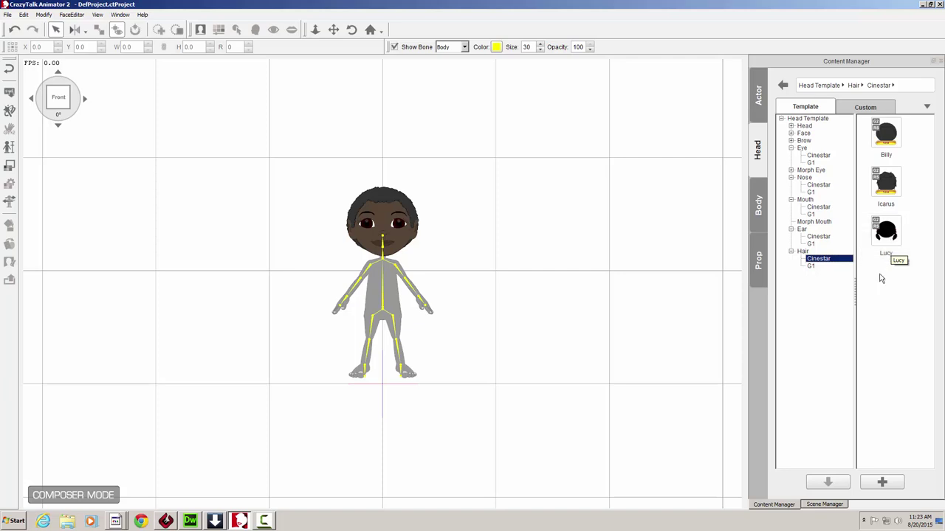
{"action": "left_click_drag", "start_coordinate": [887, 234], "coordinate": [381, 224]}
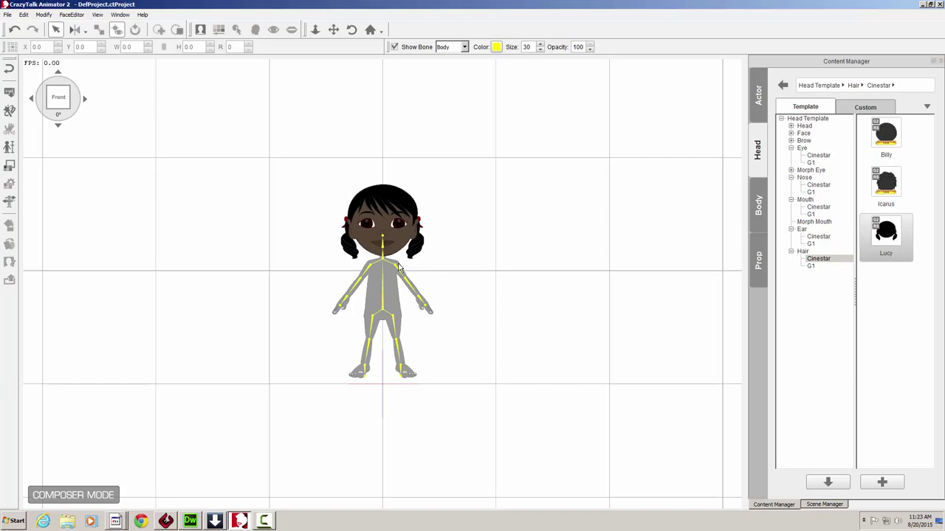
Dress the torso in the red Sailor Gal Shirt from the Body > Upper > Cinestar templates.
{"action": "left_click", "coordinate": [758, 207]}
{"action": "left_click", "coordinate": [791, 154]}
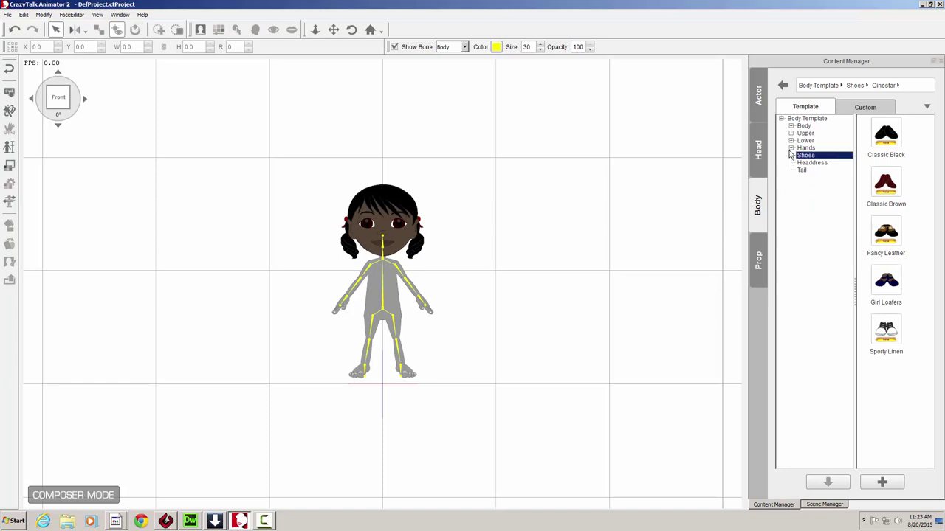
{"action": "left_click", "coordinate": [803, 127]}
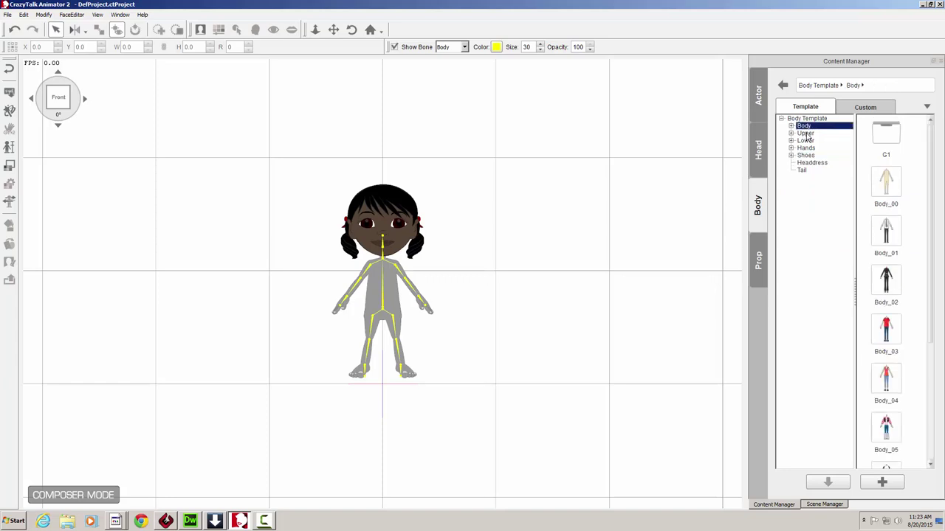
{"action": "left_click", "coordinate": [806, 134]}
{"action": "left_click", "coordinate": [825, 140]}
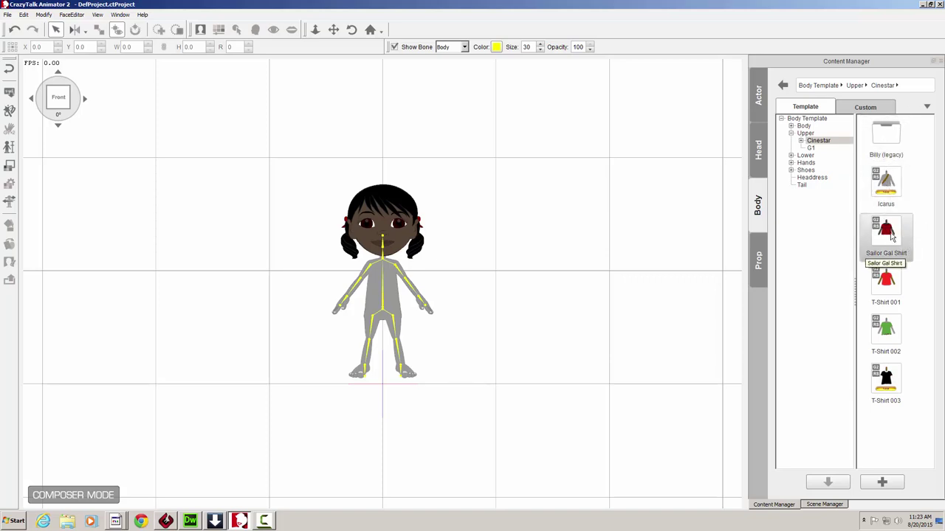
{"action": "left_click_drag", "start_coordinate": [891, 234], "coordinate": [388, 280]}
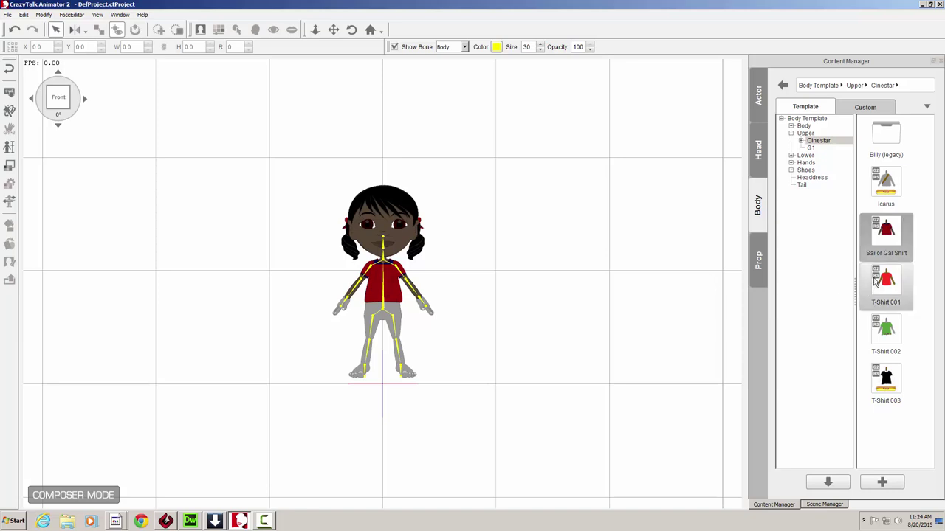
Put the navy Harem Style Pants from Lower > Cinestar on the character's legs.
{"action": "left_click", "coordinate": [806, 156]}
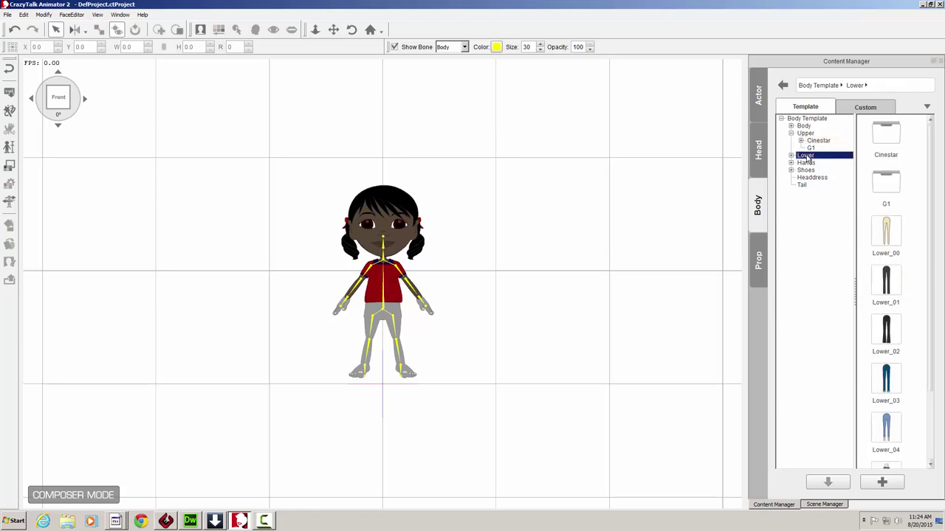
{"action": "double_click", "coordinate": [886, 138]}
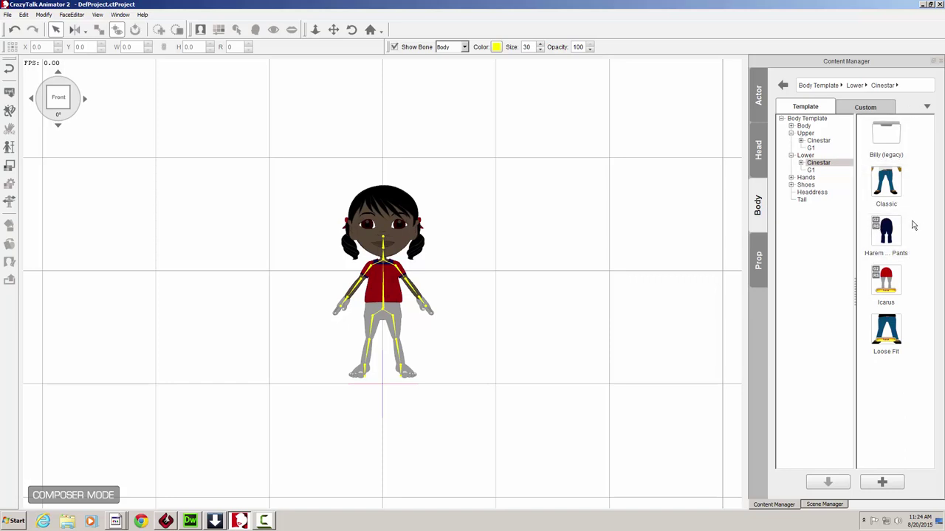
{"action": "left_click_drag", "start_coordinate": [890, 233], "coordinate": [382, 295]}
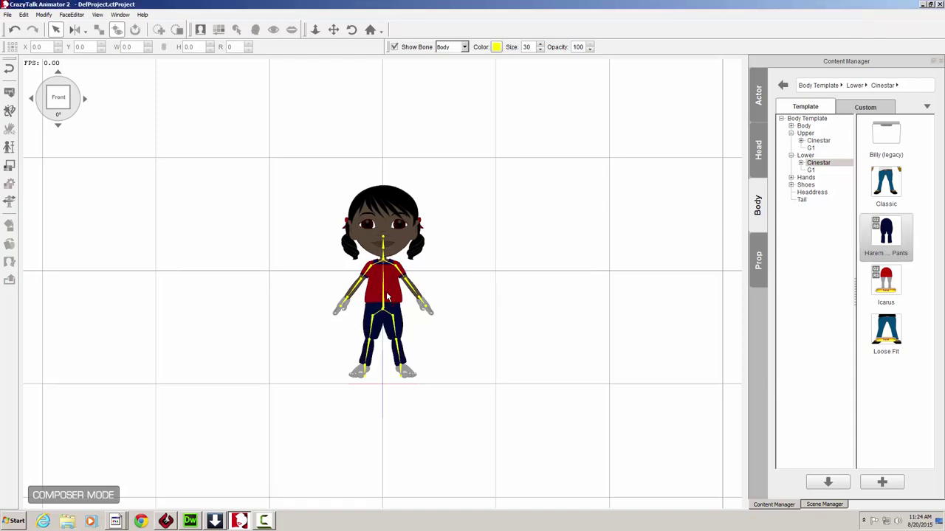
Fit Girl Loafers from the Shoes > Cinestar templates on the character's feet.
{"action": "left_click", "coordinate": [807, 187]}
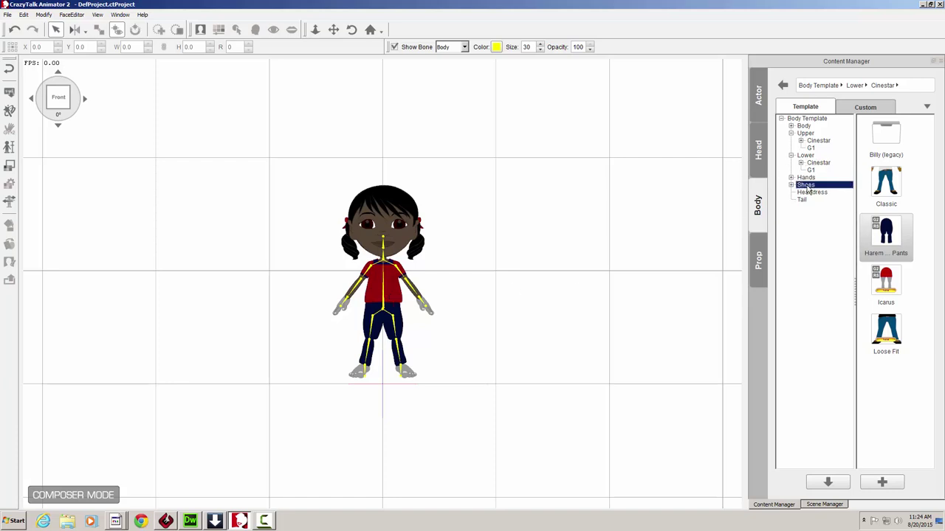
{"action": "double_click", "coordinate": [886, 140]}
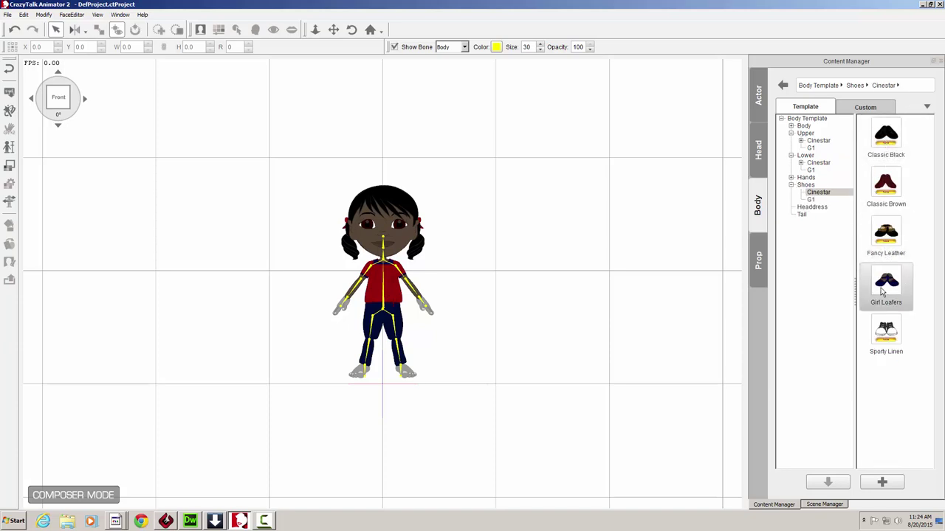
{"action": "left_click_drag", "start_coordinate": [894, 286], "coordinate": [379, 282]}
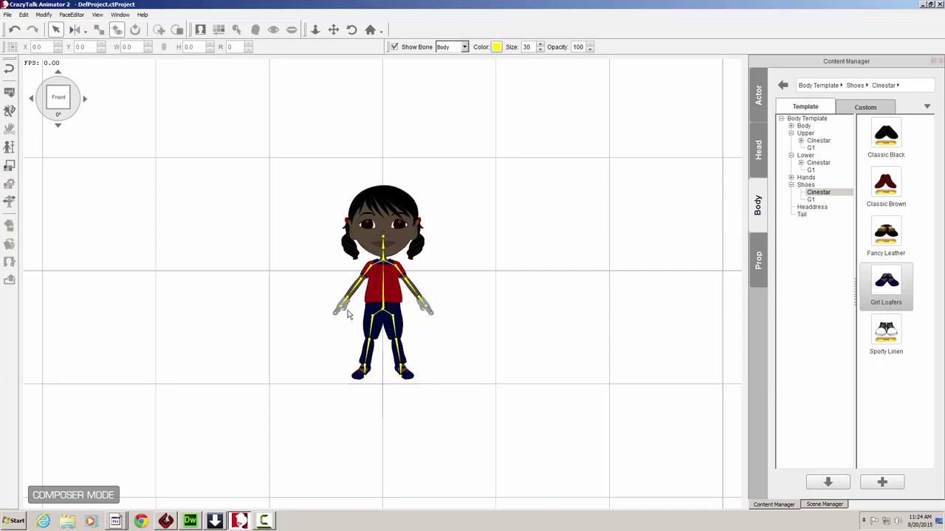
Back on the stage, shift the actor's Skin01 hue toward olive in Render Style.
{"action": "left_click", "coordinate": [12, 72]}
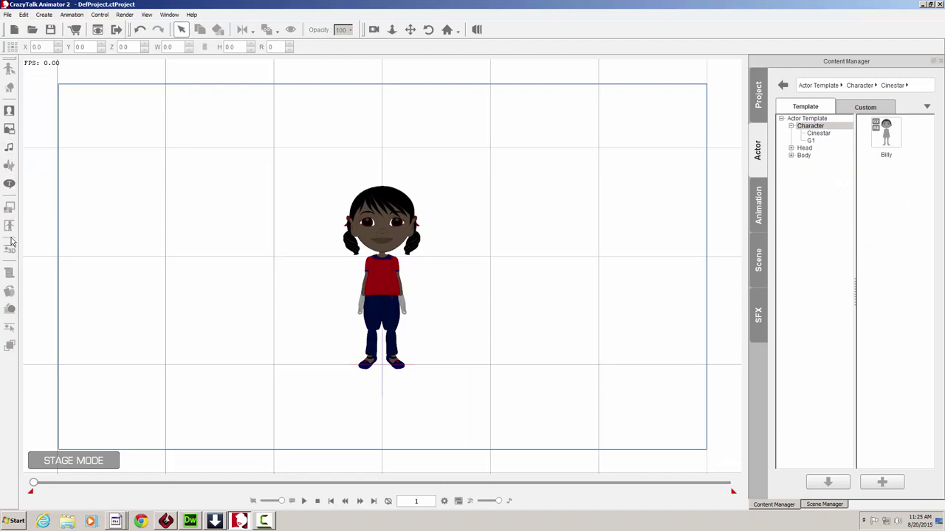
{"action": "left_click", "coordinate": [398, 271]}
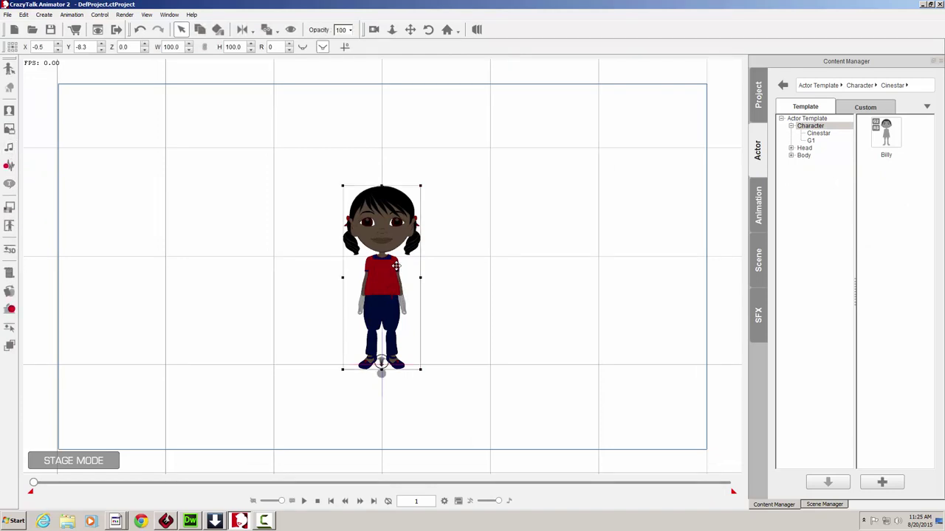
{"action": "left_click", "coordinate": [9, 208]}
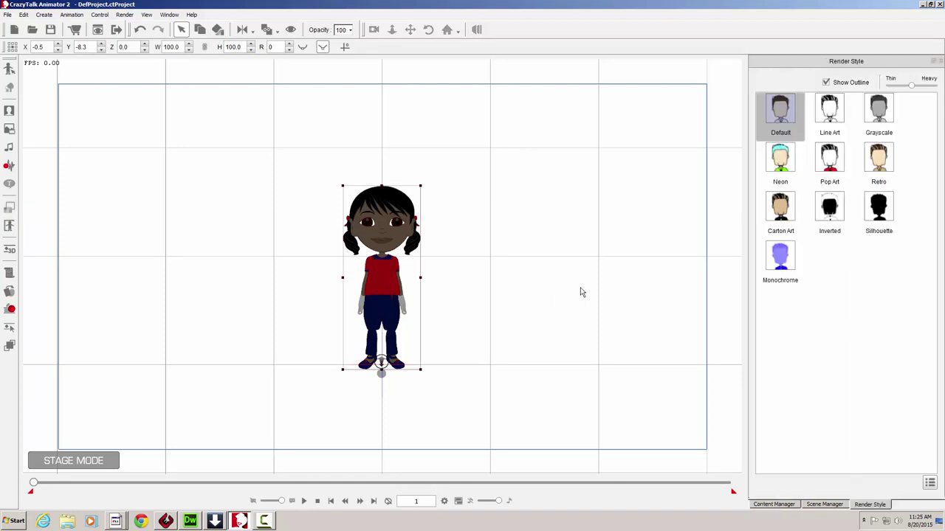
{"action": "left_click", "coordinate": [929, 484]}
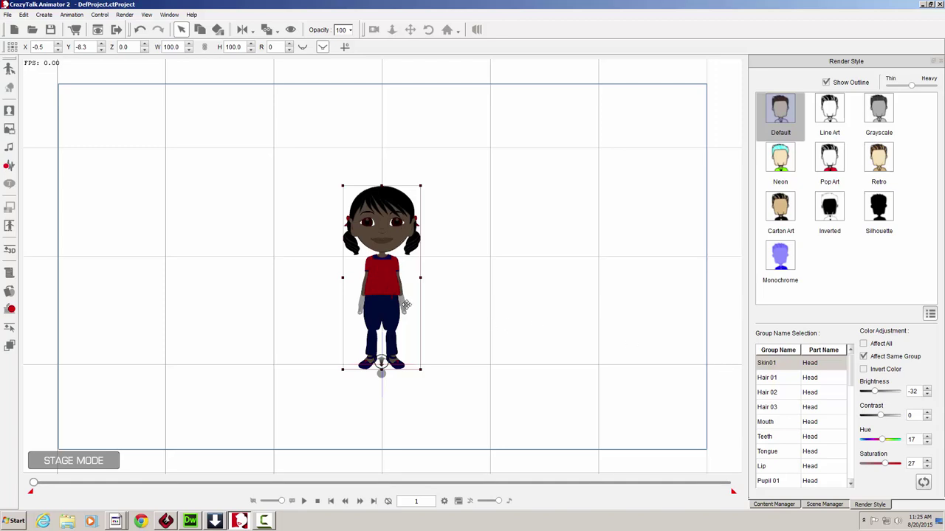
{"action": "left_click", "coordinate": [782, 364]}
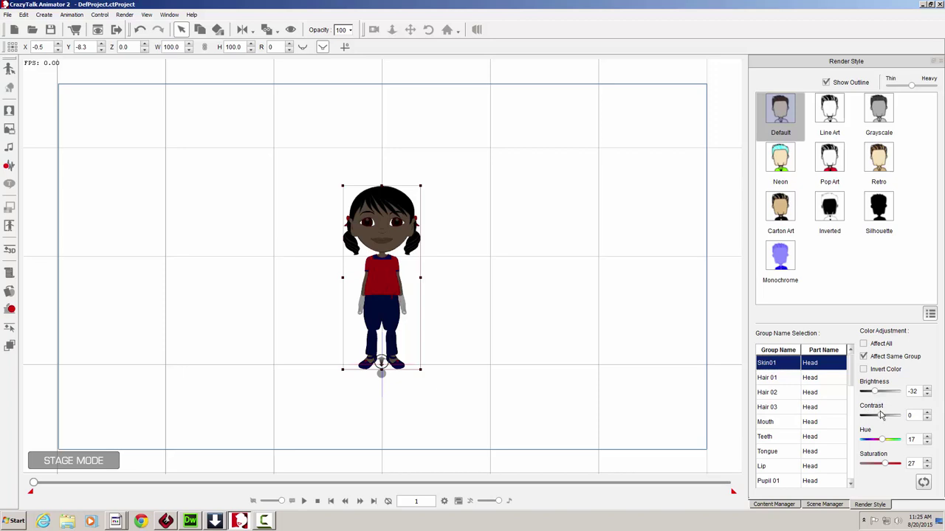
{"action": "mouse_move", "coordinate": [885, 441]}
{"action": "left_mouse_down"}
{"action": "mouse_move", "coordinate": [864, 439]}
{"action": "mouse_move", "coordinate": [878, 442]}
{"action": "left_mouse_up"}
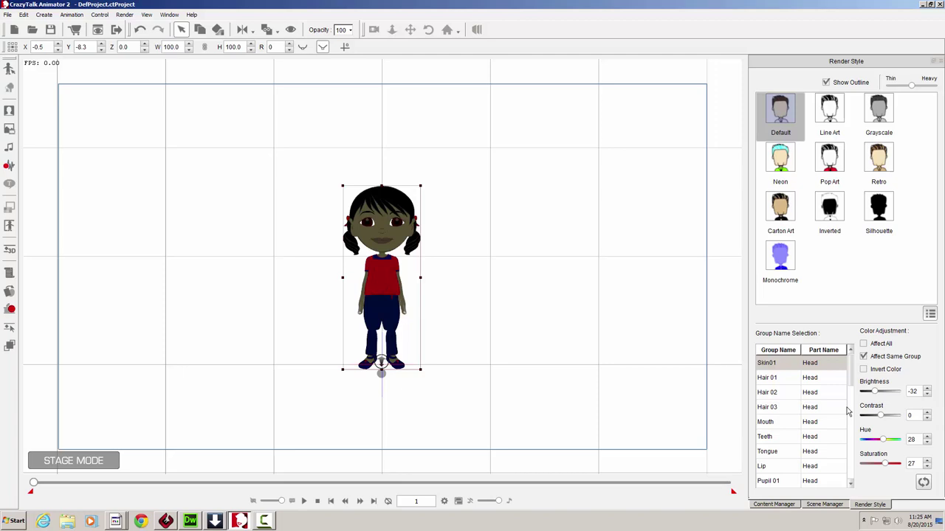
Set the Custom 01 colour group to brightness -35, hue 23, saturation 38.
{"action": "left_click", "coordinate": [851, 379]}
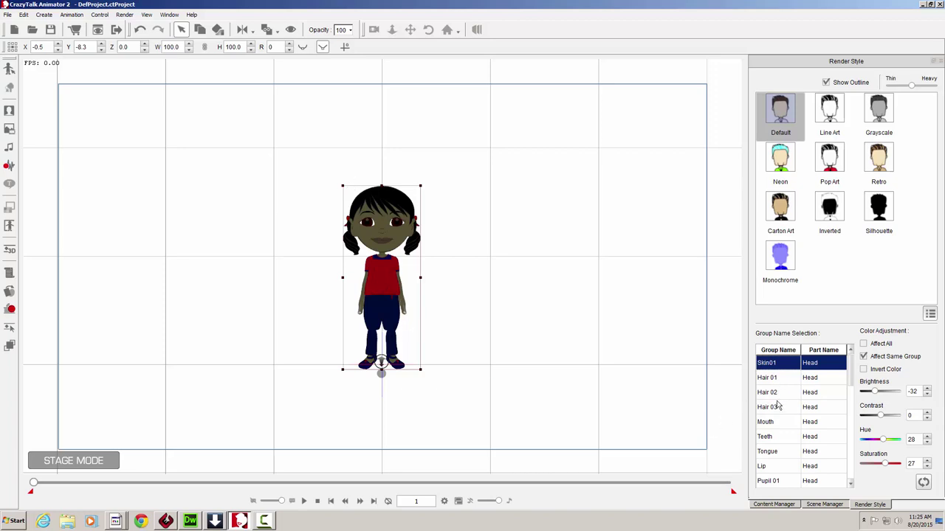
{"action": "left_click_drag", "start_coordinate": [850, 373], "coordinate": [852, 399]}
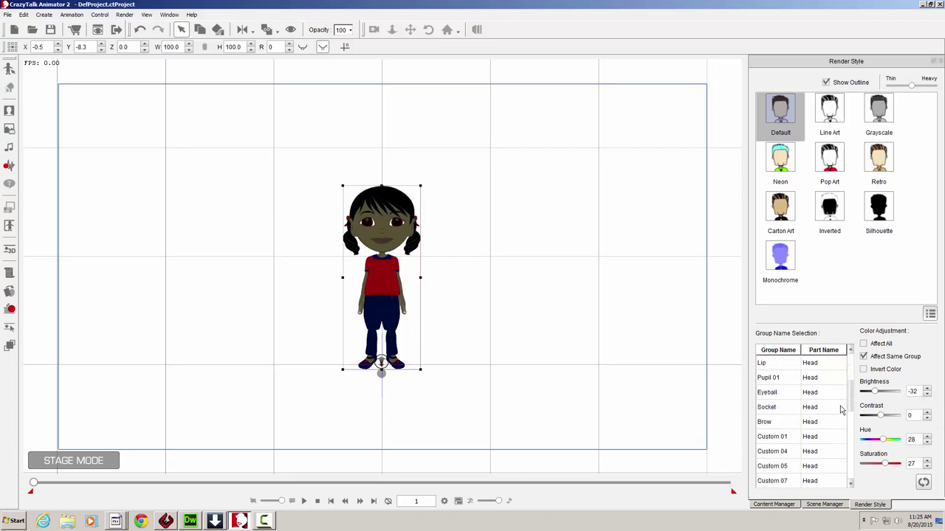
{"action": "left_click", "coordinate": [783, 438]}
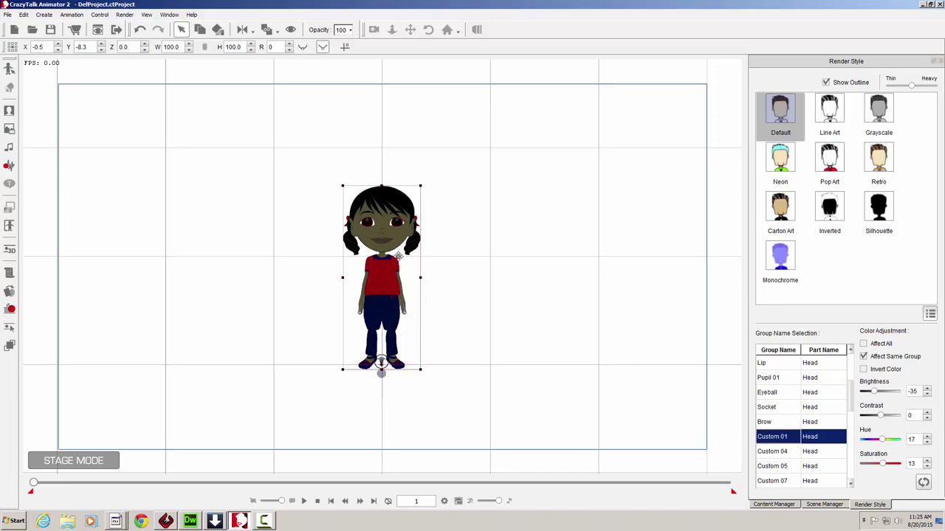
{"action": "mouse_move", "coordinate": [883, 440]}
{"action": "left_mouse_down"}
{"action": "mouse_move", "coordinate": [873, 438]}
{"action": "mouse_move", "coordinate": [882, 439]}
{"action": "left_mouse_up"}
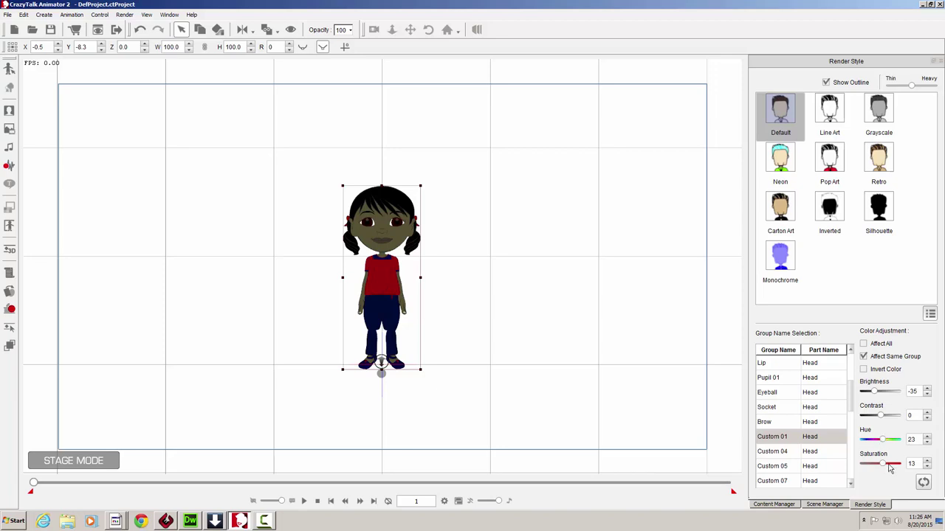
{"action": "left_click", "coordinate": [889, 465]}
In the Scene library, open Props > Cinestar > Billy > Color > Presets and widen the panel.
{"action": "left_click", "coordinate": [788, 505]}
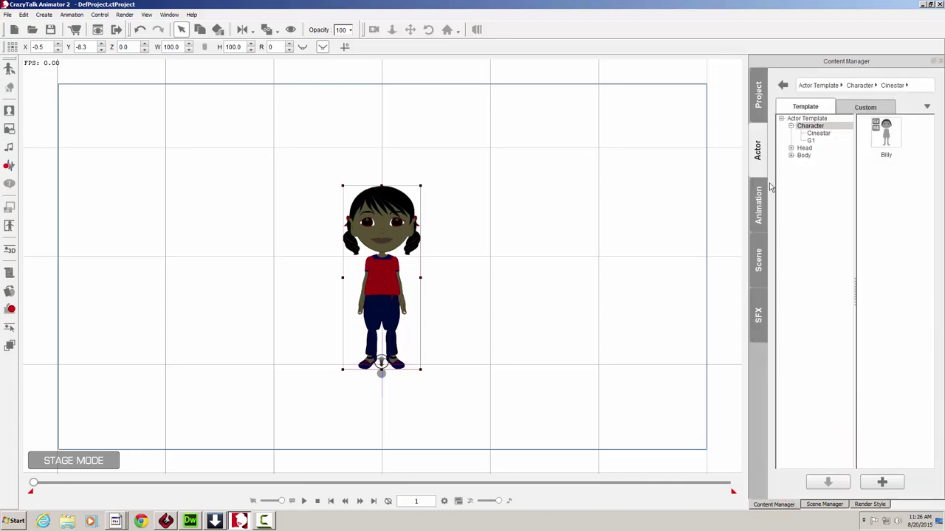
{"action": "left_click", "coordinate": [758, 155]}
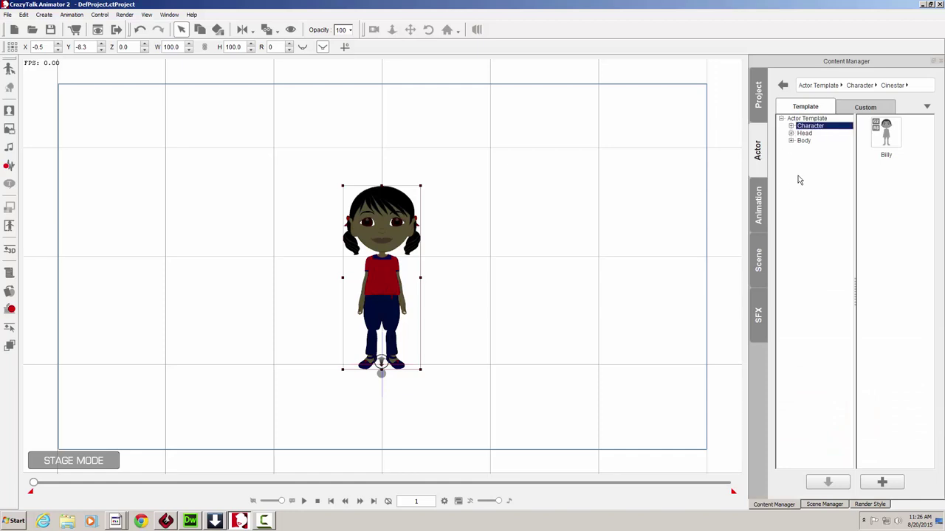
{"action": "left_click", "coordinate": [759, 256]}
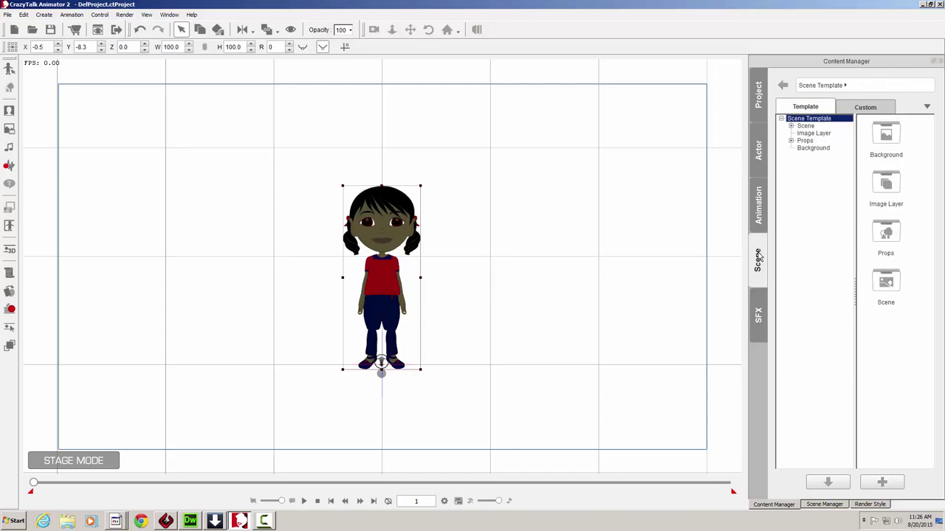
{"action": "left_click", "coordinate": [791, 140]}
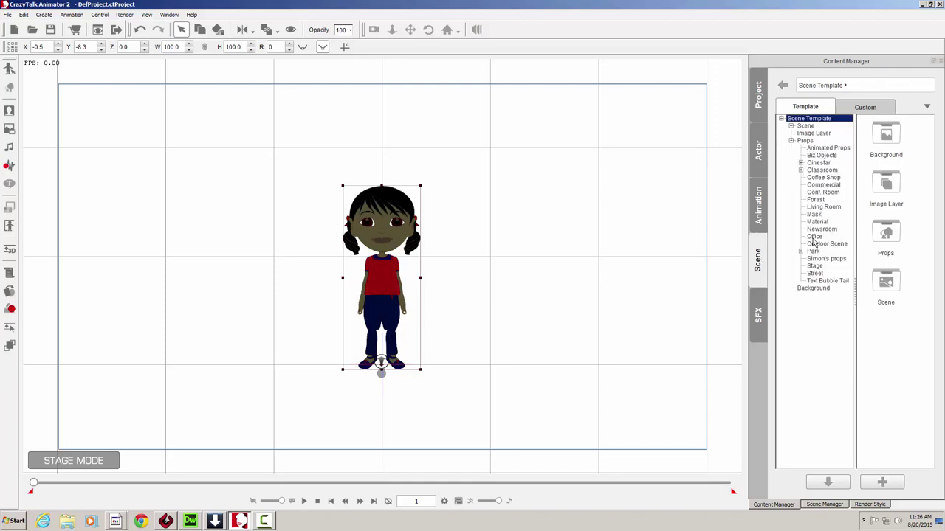
{"action": "left_click", "coordinate": [817, 165]}
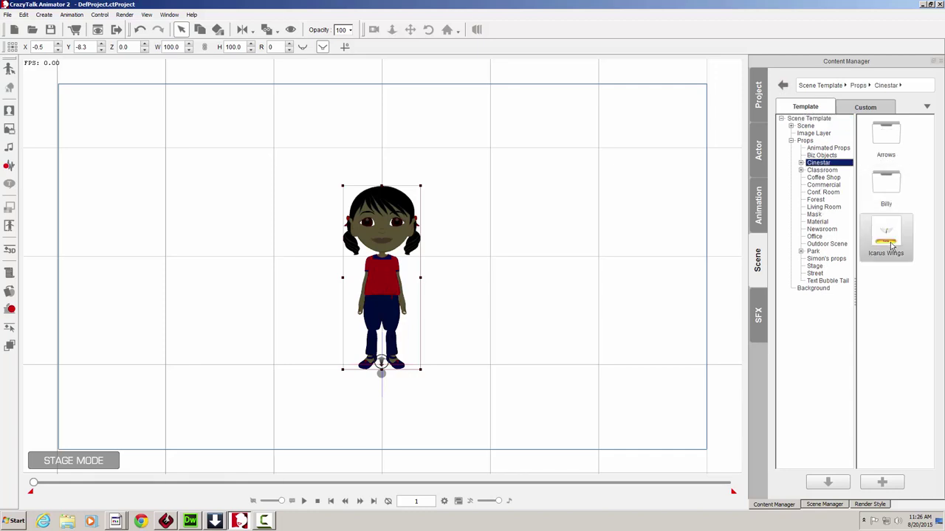
{"action": "double_click", "coordinate": [885, 176]}
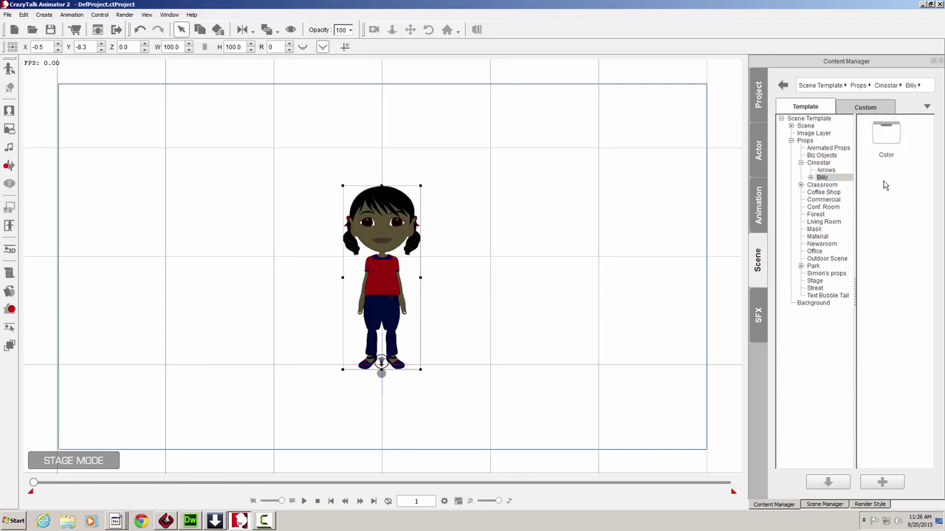
{"action": "double_click", "coordinate": [886, 137]}
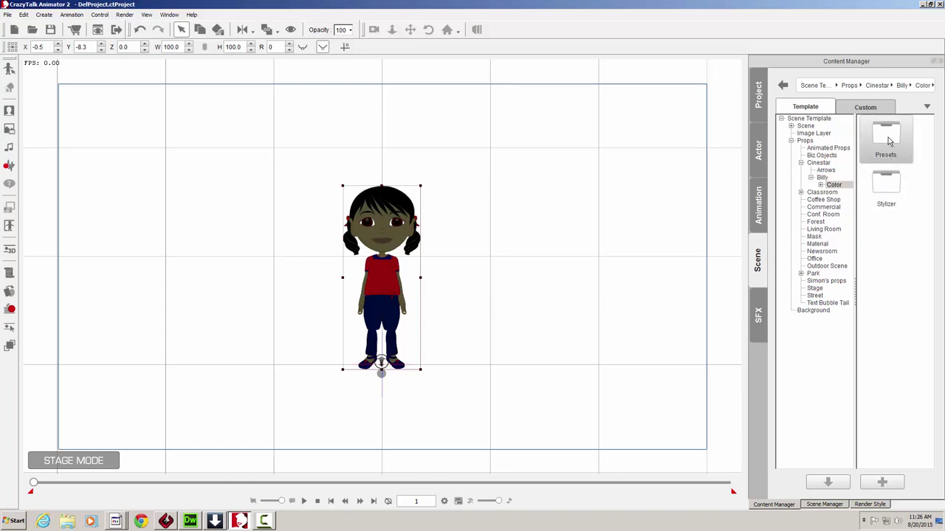
{"action": "double_click", "coordinate": [887, 138]}
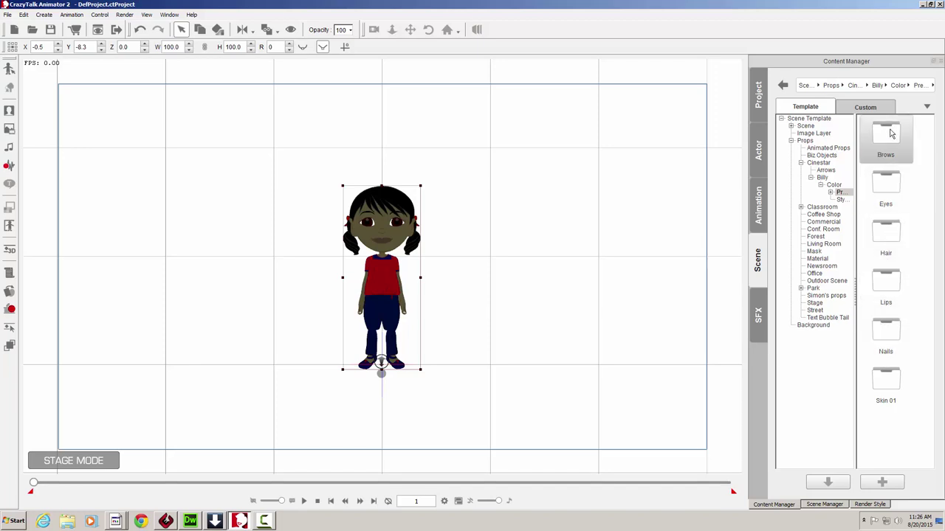
{"action": "left_click", "coordinate": [831, 193]}
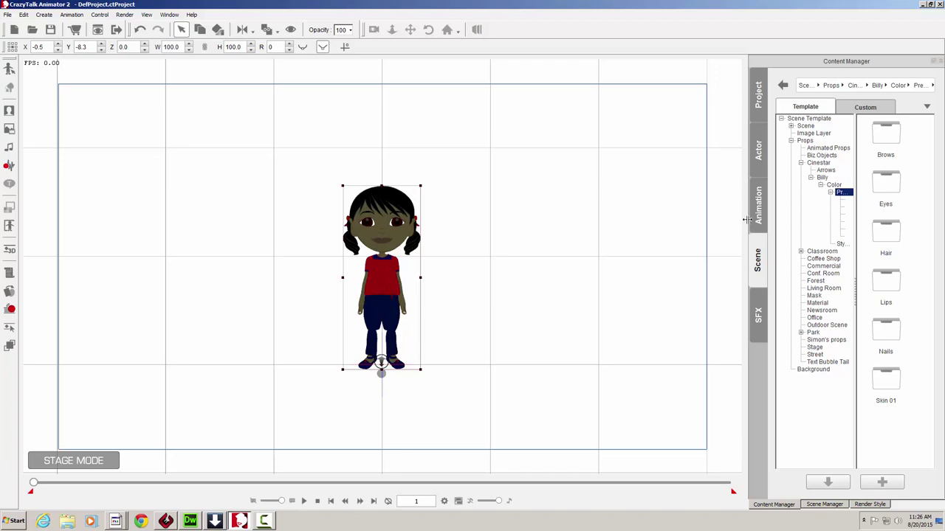
{"action": "left_click_drag", "start_coordinate": [747, 219], "coordinate": [633, 218]}
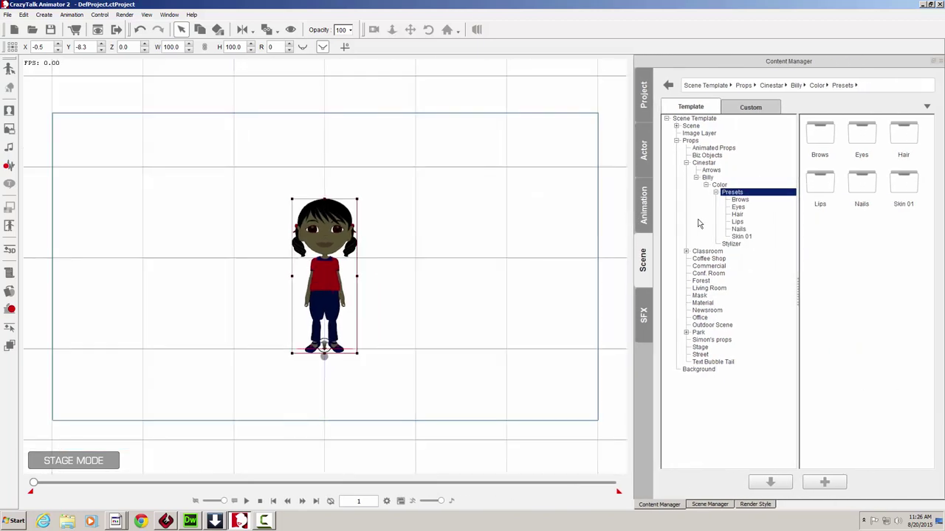
Place the A08 Skin 01 swatch on the stage as a brown ball with the current render style.
{"action": "left_click", "coordinate": [741, 237]}
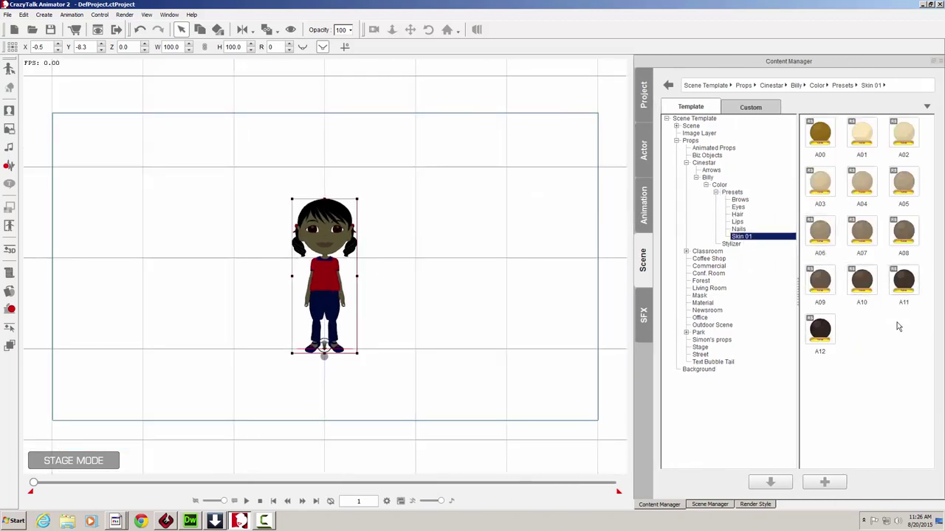
{"action": "left_click", "coordinate": [908, 347]}
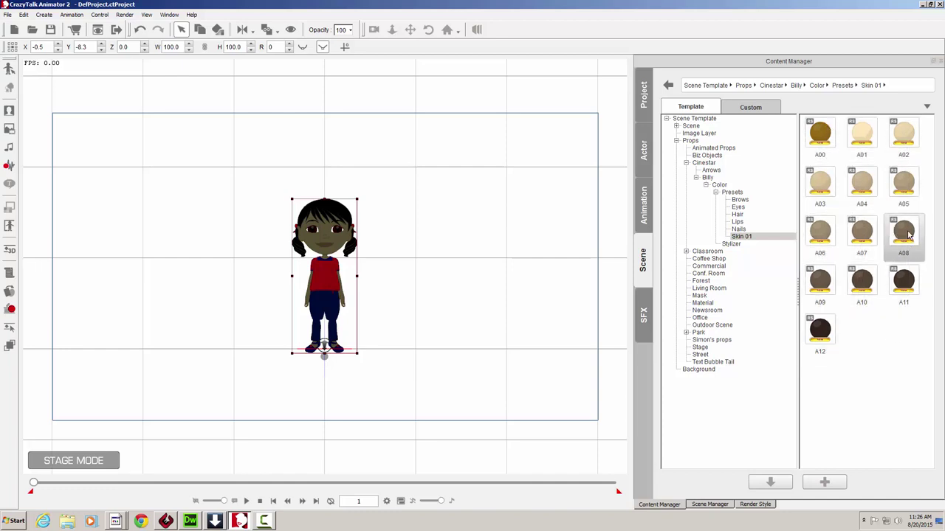
{"action": "left_click_drag", "start_coordinate": [908, 235], "coordinate": [392, 242]}
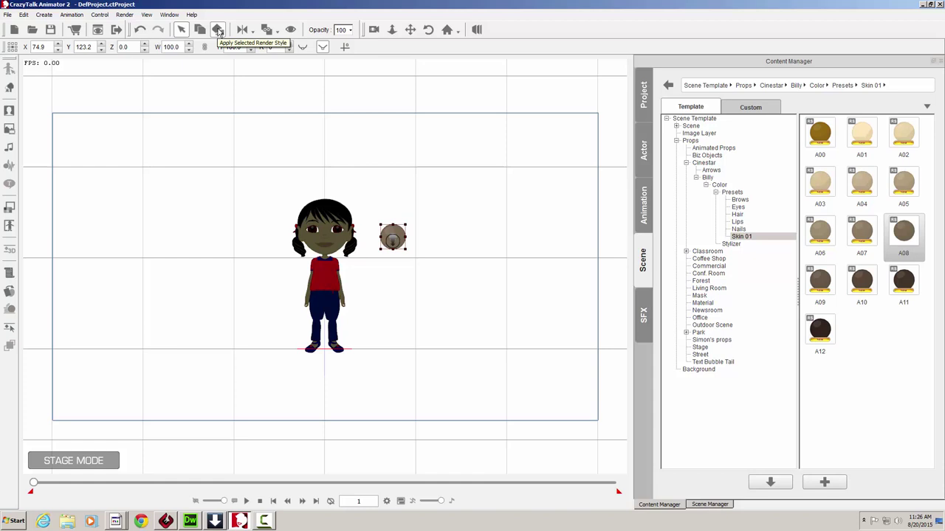
{"action": "left_click", "coordinate": [218, 31]}
{"action": "left_click", "coordinate": [324, 227]}
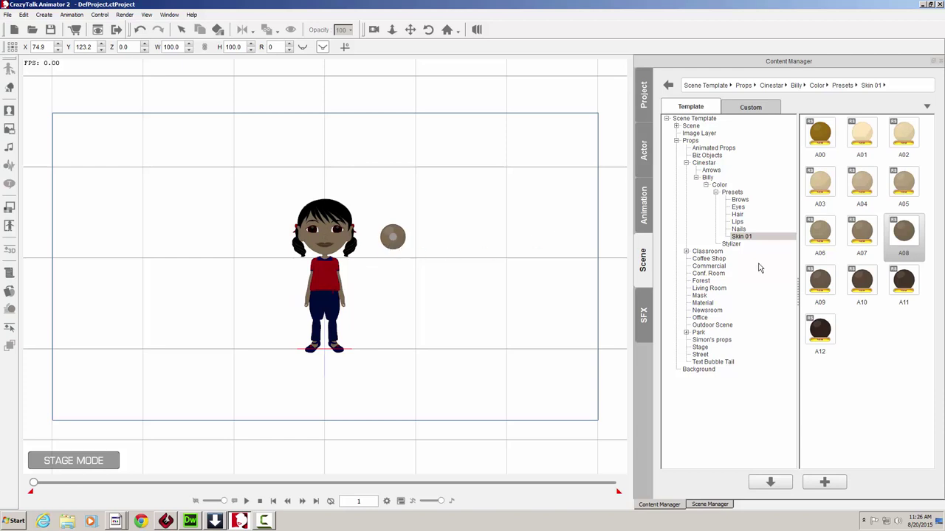
{"action": "left_click", "coordinate": [403, 288]}
Show the Nails colour presets in Billy's Presets folder.
{"action": "scroll", "coordinate": [403, 290], "scroll_direction": "up", "scroll_amount": 2}
{"action": "scroll", "coordinate": [403, 290], "scroll_direction": "up", "scroll_amount": 4}
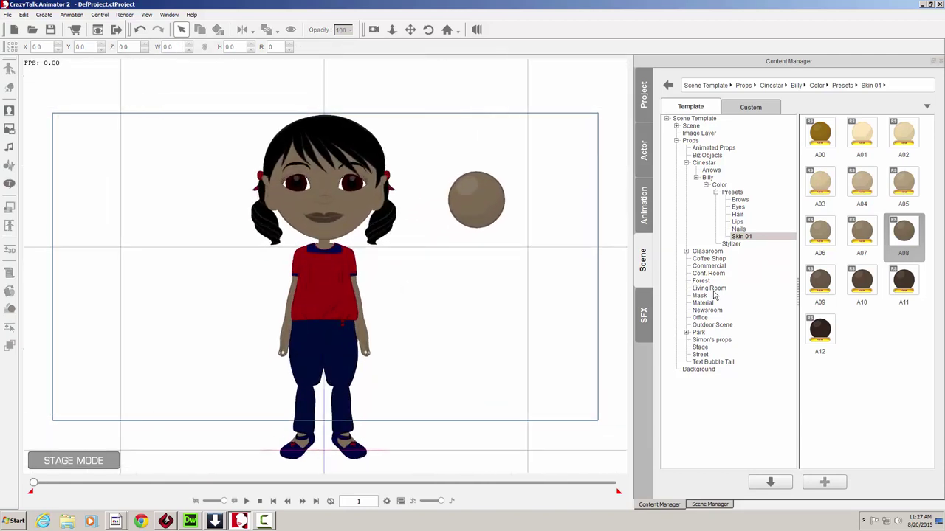
{"action": "left_click", "coordinate": [740, 229]}
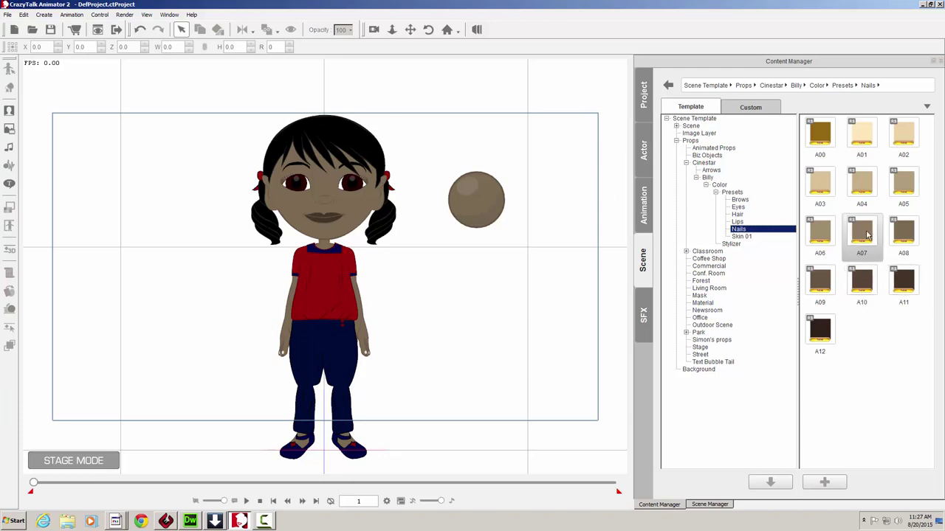
Place the A07 nail colour square on the stage.
{"action": "left_click", "coordinate": [878, 336]}
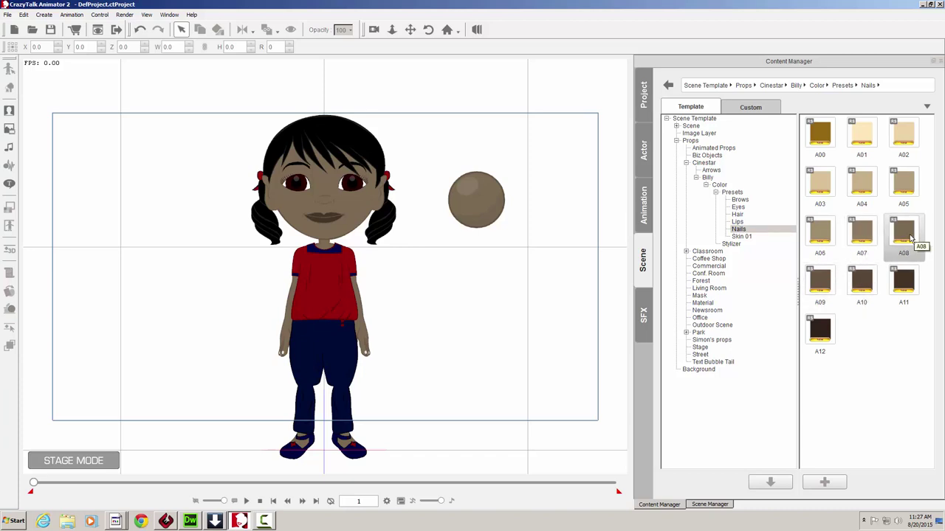
{"action": "left_click_drag", "start_coordinate": [861, 232], "coordinate": [469, 262]}
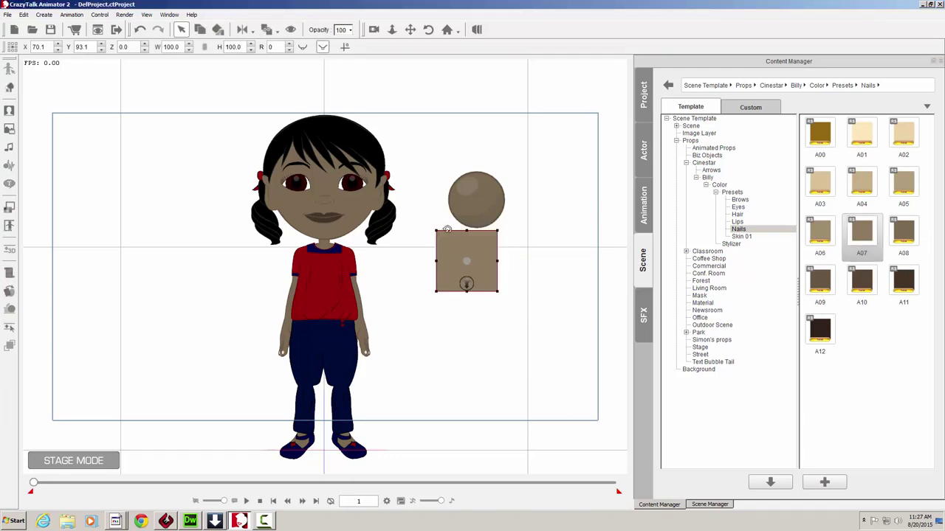
{"action": "left_click", "coordinate": [180, 30]}
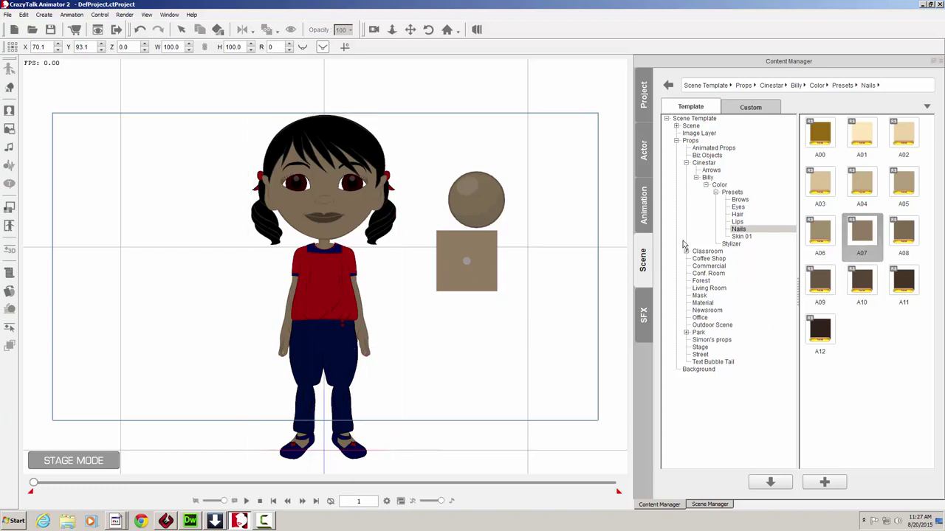
Add the A09 and A10 lips presets to the stage beside the girl.
{"action": "left_click", "coordinate": [738, 221]}
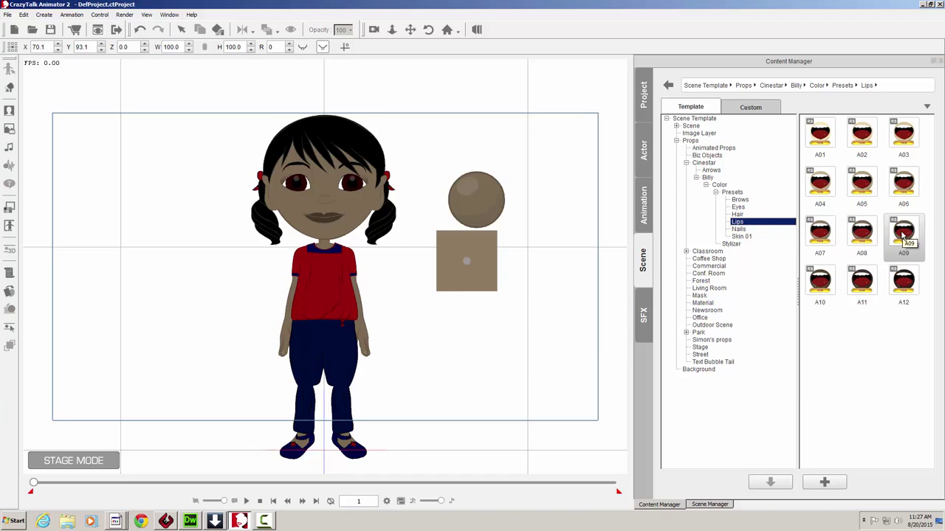
{"action": "left_click_drag", "start_coordinate": [904, 233], "coordinate": [469, 159]}
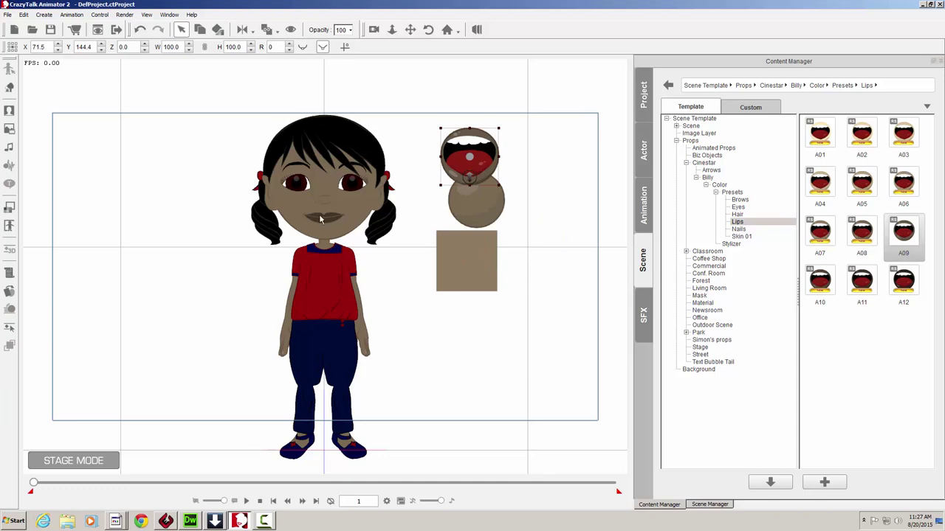
{"action": "left_click", "coordinate": [340, 86]}
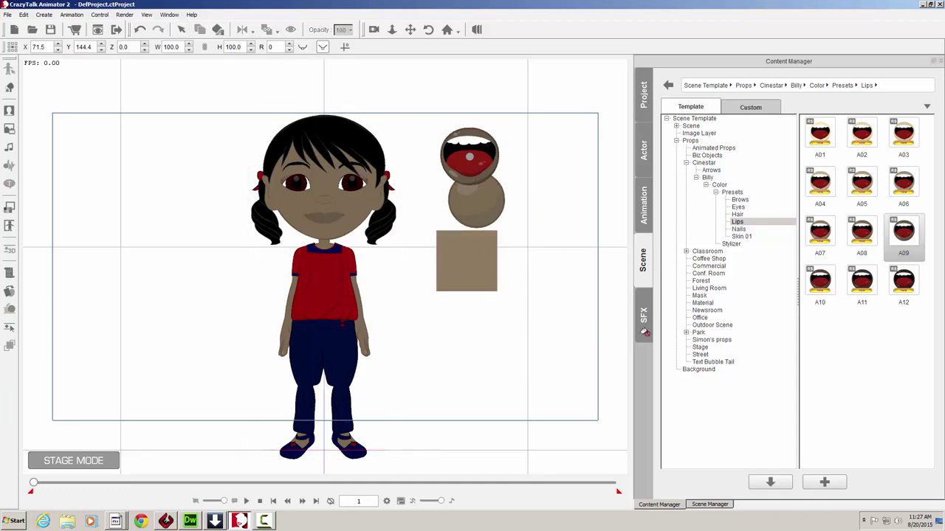
{"action": "left_click_drag", "start_coordinate": [822, 281], "coordinate": [486, 194]}
{"action": "left_click", "coordinate": [510, 252]}
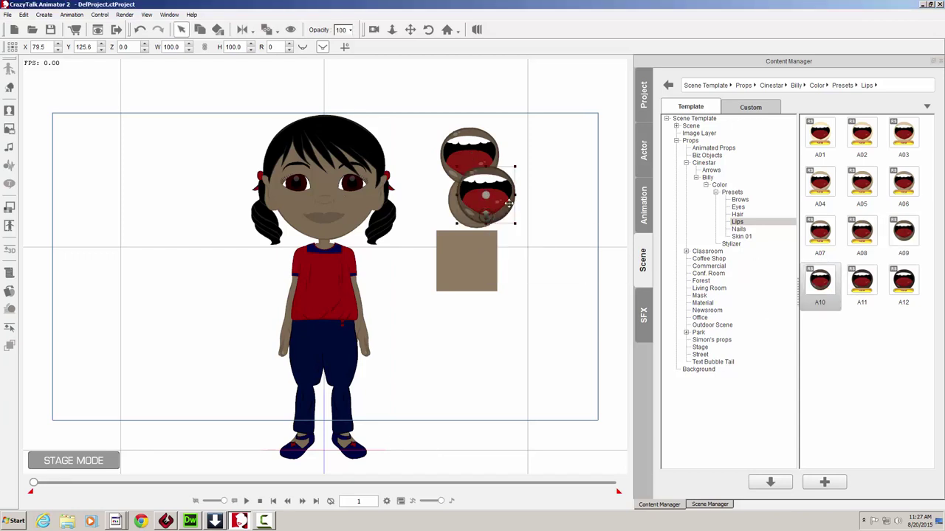
{"action": "left_click", "coordinate": [328, 92]}
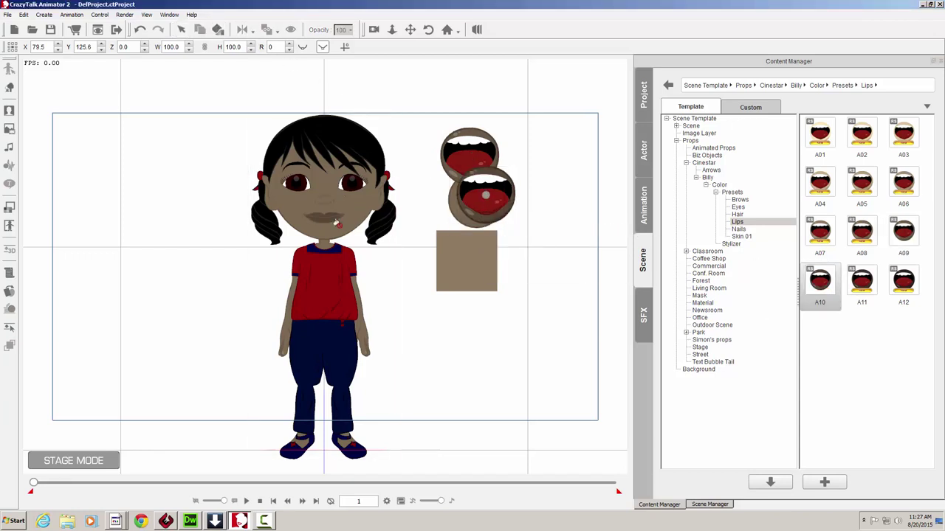
{"action": "left_click_drag", "start_coordinate": [832, 276], "coordinate": [698, 238]}
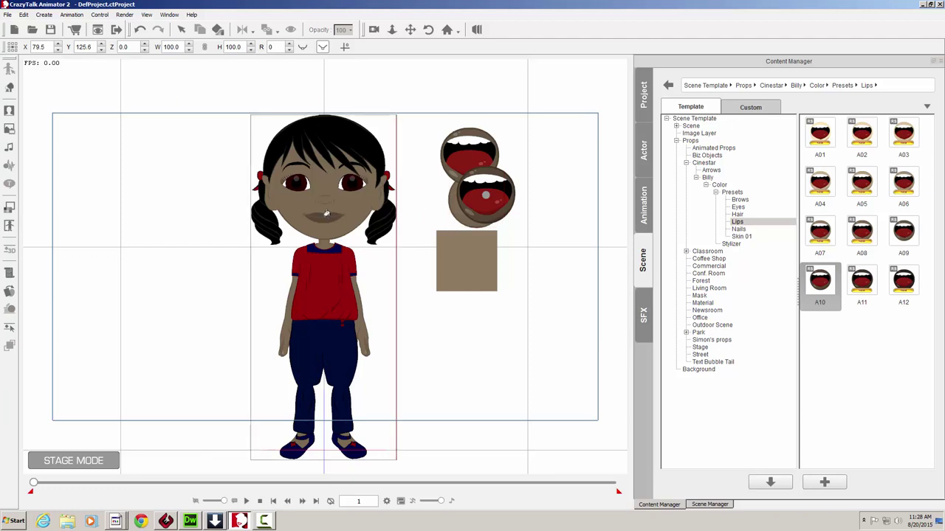
Recolour the A10 lips prop's Lip and Custom 03 groups to a richer red.
{"action": "left_click", "coordinate": [180, 29]}
{"action": "left_click_drag", "start_coordinate": [487, 178], "coordinate": [557, 175]}
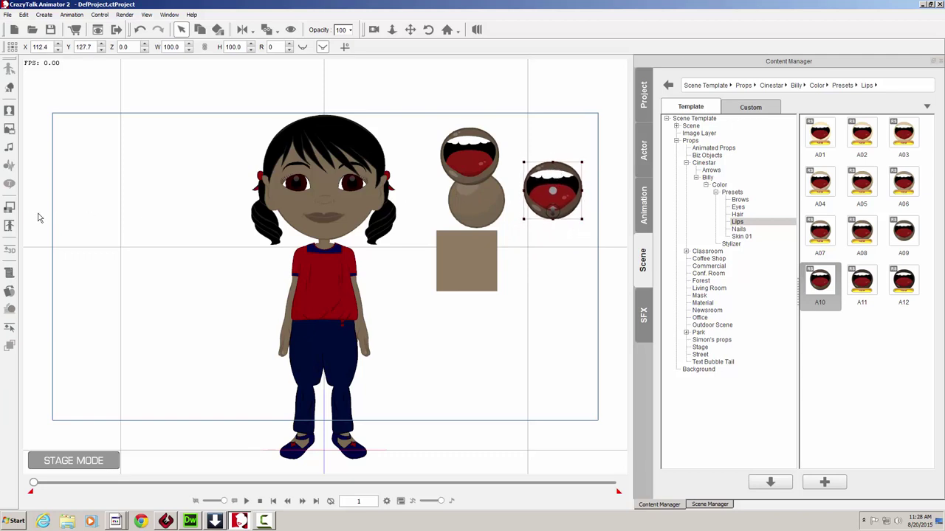
{"action": "left_click", "coordinate": [10, 208]}
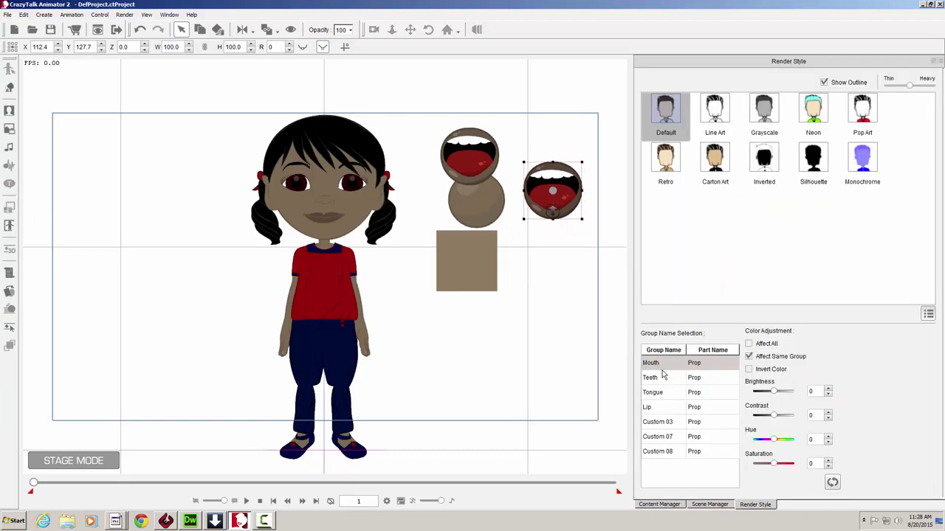
{"action": "left_click", "coordinate": [654, 408]}
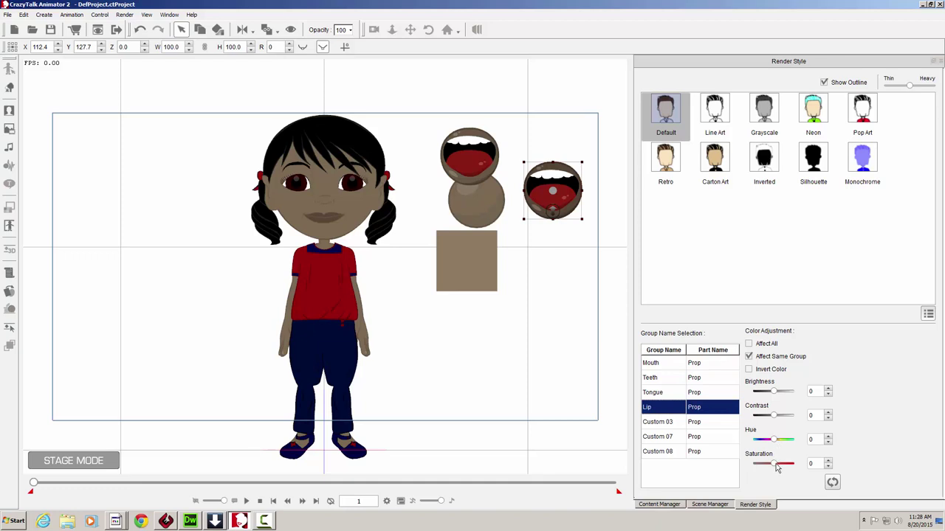
{"action": "mouse_move", "coordinate": [776, 468]}
{"action": "left_mouse_down"}
{"action": "mouse_move", "coordinate": [767, 440]}
{"action": "mouse_move", "coordinate": [776, 438]}
{"action": "mouse_move", "coordinate": [793, 441]}
{"action": "mouse_move", "coordinate": [769, 441]}
{"action": "mouse_move", "coordinate": [787, 469]}
{"action": "left_mouse_up"}
{"action": "left_click_drag", "start_coordinate": [773, 395], "coordinate": [775, 416]}
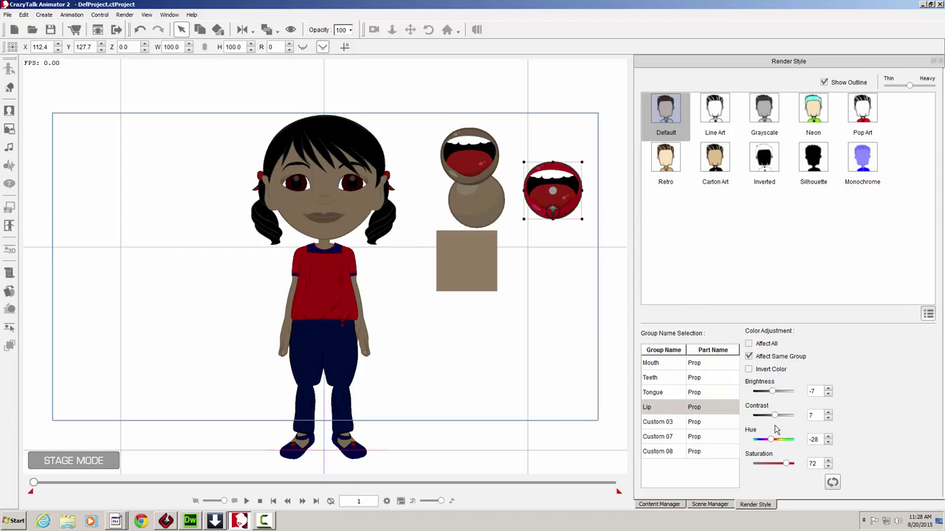
{"action": "left_click", "coordinate": [666, 422]}
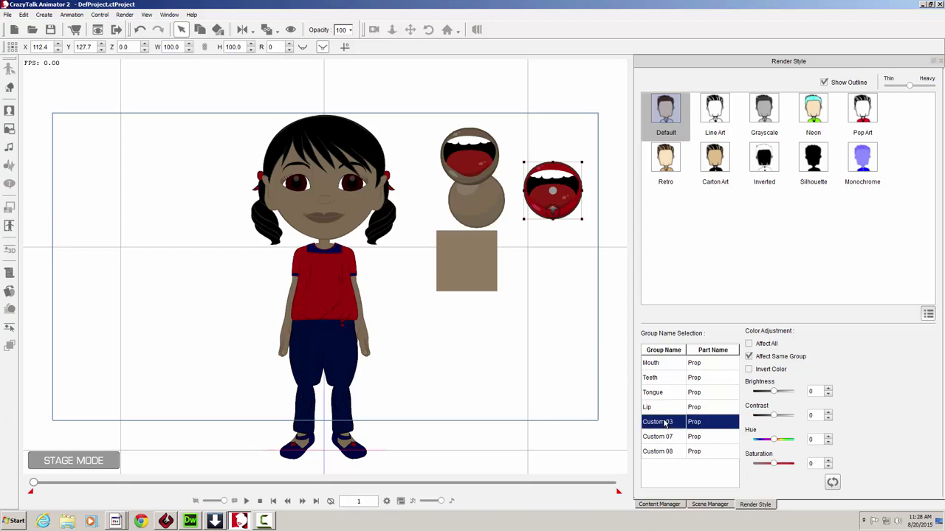
{"action": "left_click_drag", "start_coordinate": [773, 392], "coordinate": [768, 389]}
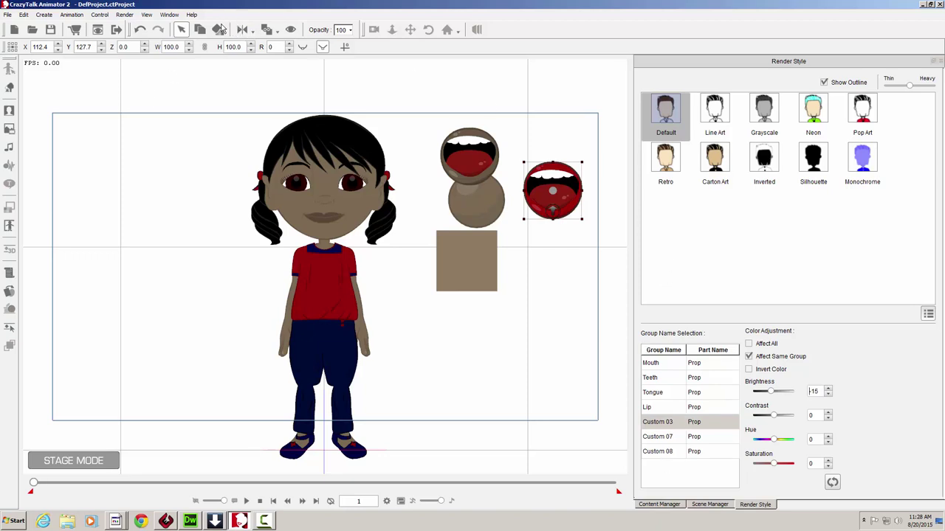
Select the girl and review the Scene Manager listing Billy and four props.
{"action": "left_click", "coordinate": [323, 176]}
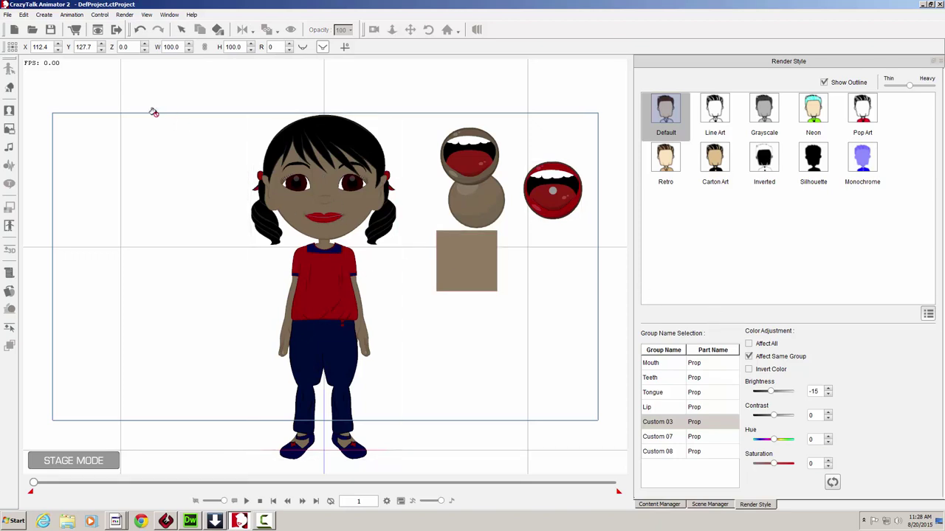
{"action": "left_click", "coordinate": [181, 29]}
{"action": "scroll", "coordinate": [401, 102], "scroll_direction": "down", "scroll_amount": 3}
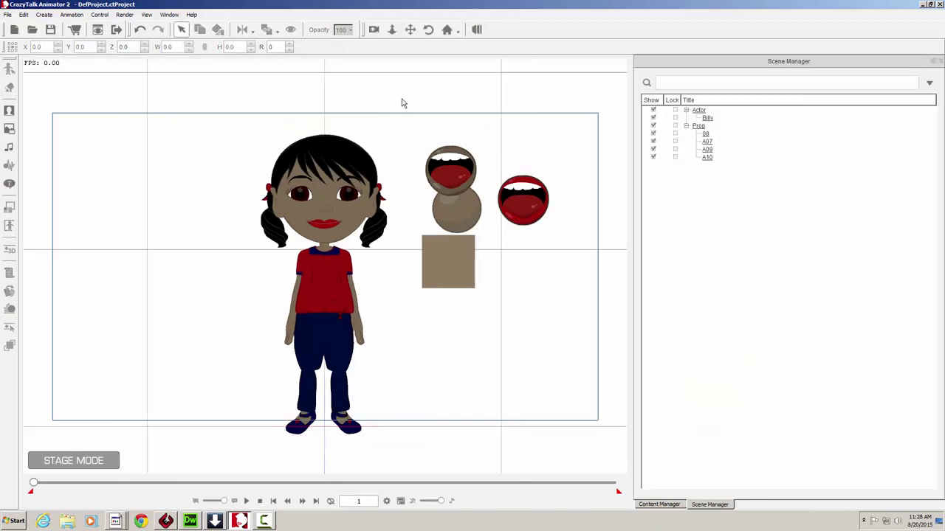
{"action": "scroll", "coordinate": [402, 105], "scroll_direction": "down", "scroll_amount": 2}
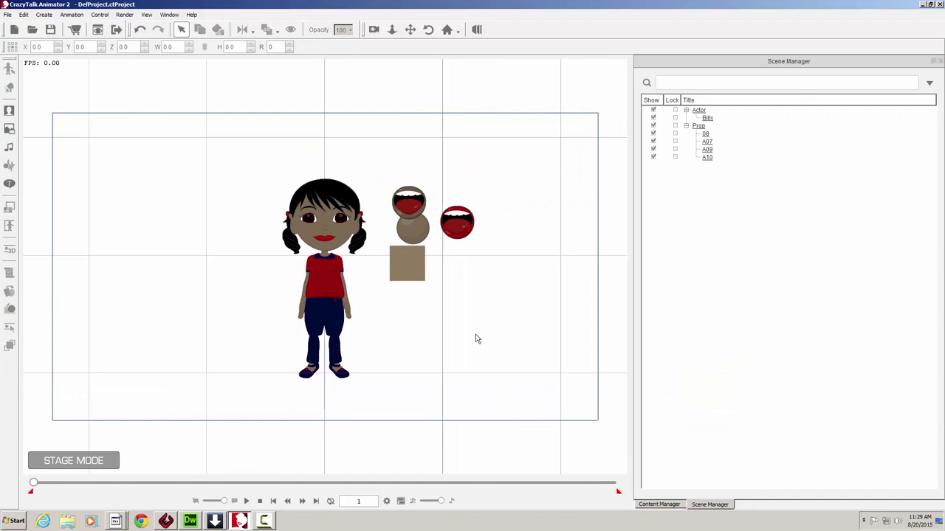
Delete the four helper props and browse Billy's hair, eye and brow presets.
{"action": "left_click_drag", "start_coordinate": [515, 159], "coordinate": [381, 321]}
{"action": "key", "text": "Delete"}
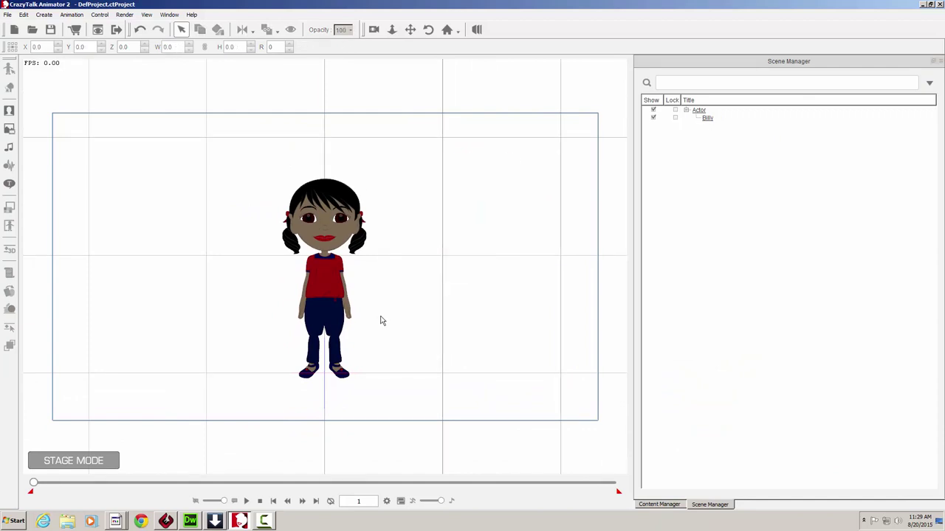
{"action": "left_click", "coordinate": [659, 505]}
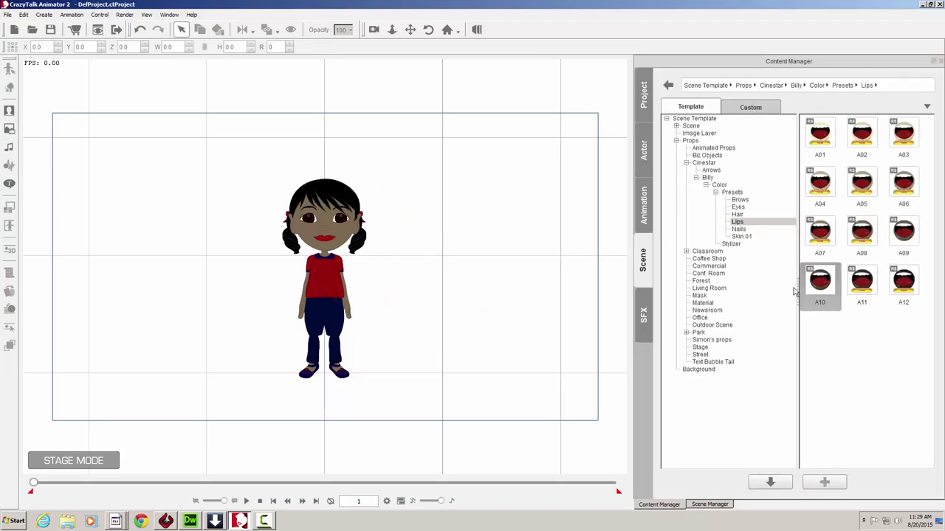
{"action": "left_click", "coordinate": [736, 215]}
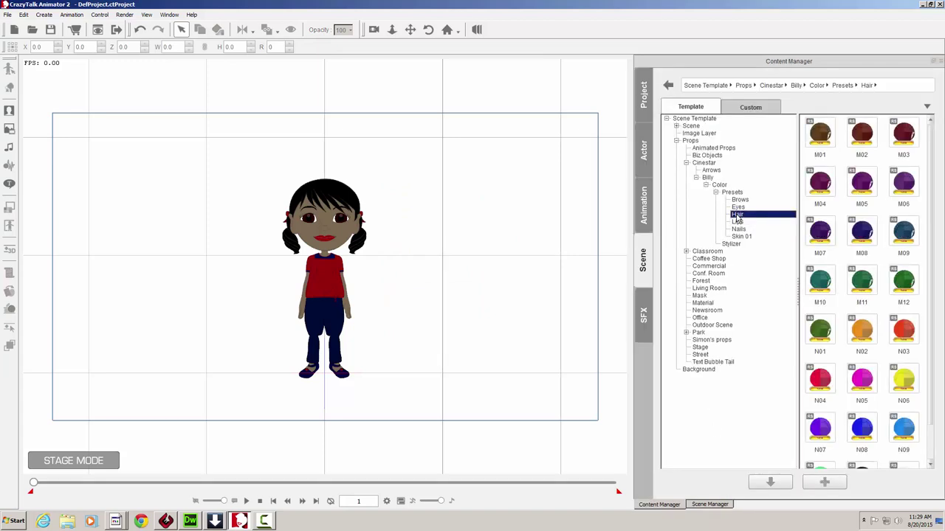
{"action": "left_click", "coordinate": [738, 206]}
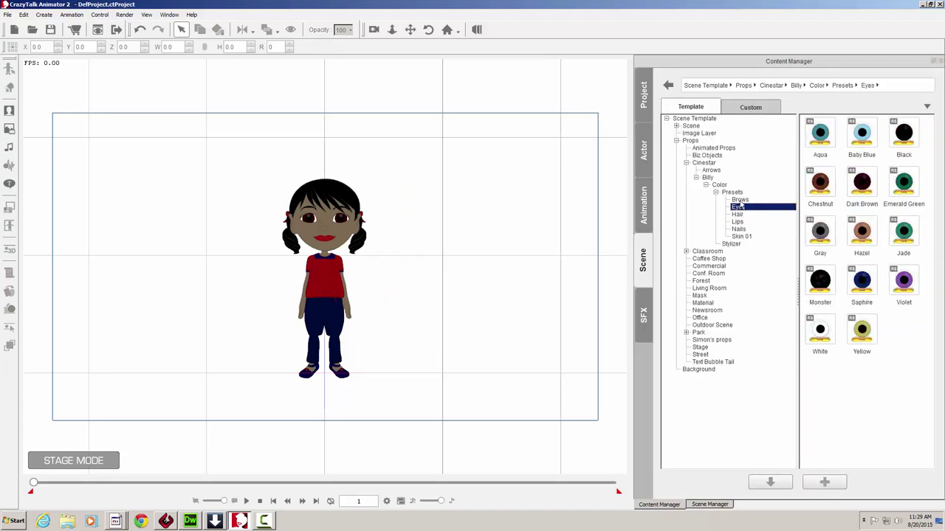
{"action": "left_click", "coordinate": [739, 200]}
Apply the yellow N06 hair preset to the girl, then delete the hair prop.
{"action": "left_click", "coordinate": [738, 215]}
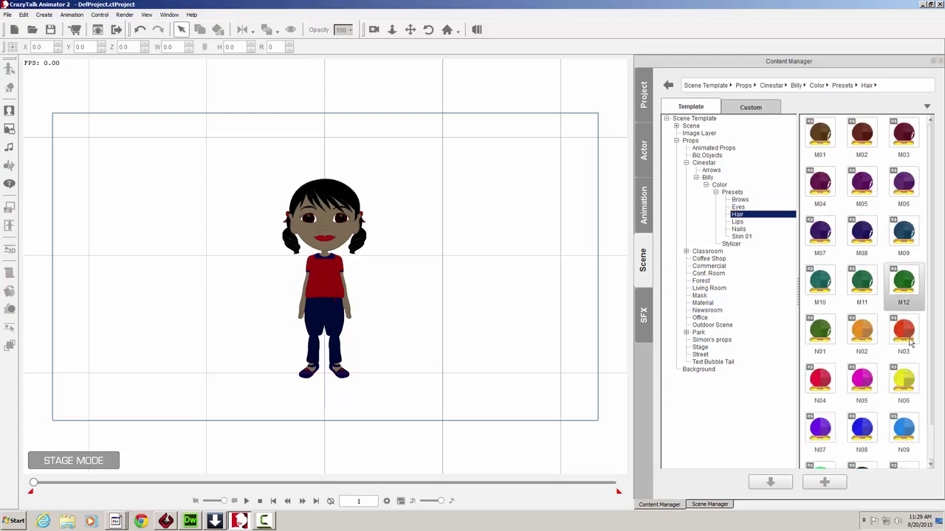
{"action": "scroll", "coordinate": [934, 302], "scroll_direction": "down", "scroll_amount": 1}
{"action": "left_click_drag", "start_coordinate": [903, 338], "coordinate": [433, 207]}
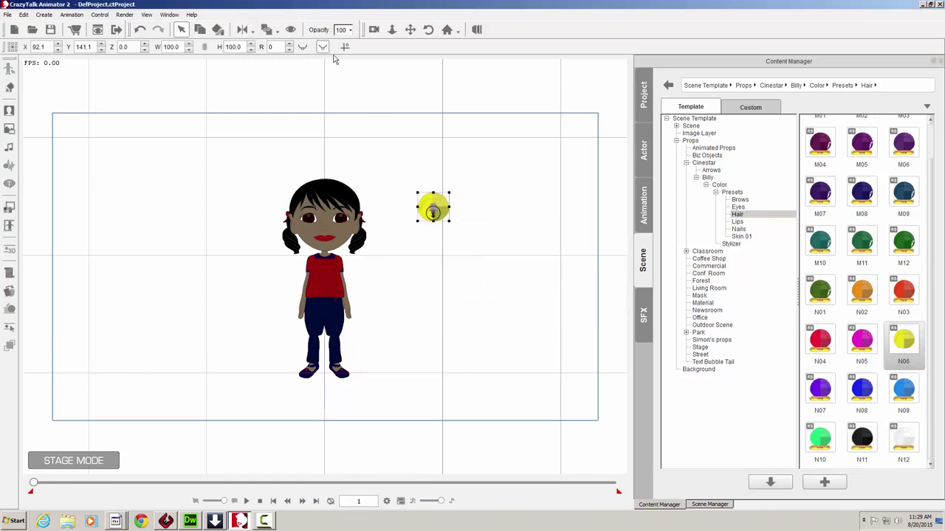
{"action": "left_click", "coordinate": [217, 30]}
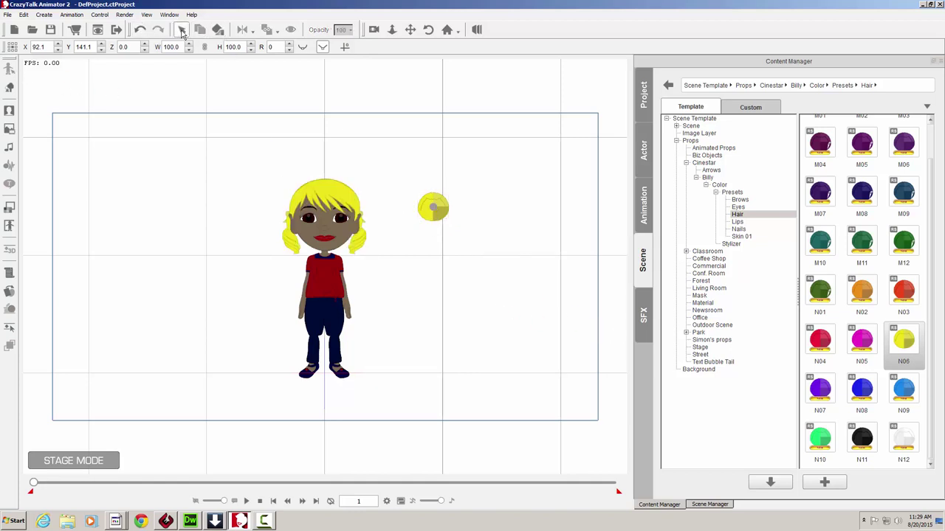
{"action": "left_click", "coordinate": [435, 205]}
{"action": "key", "text": "Delete"}
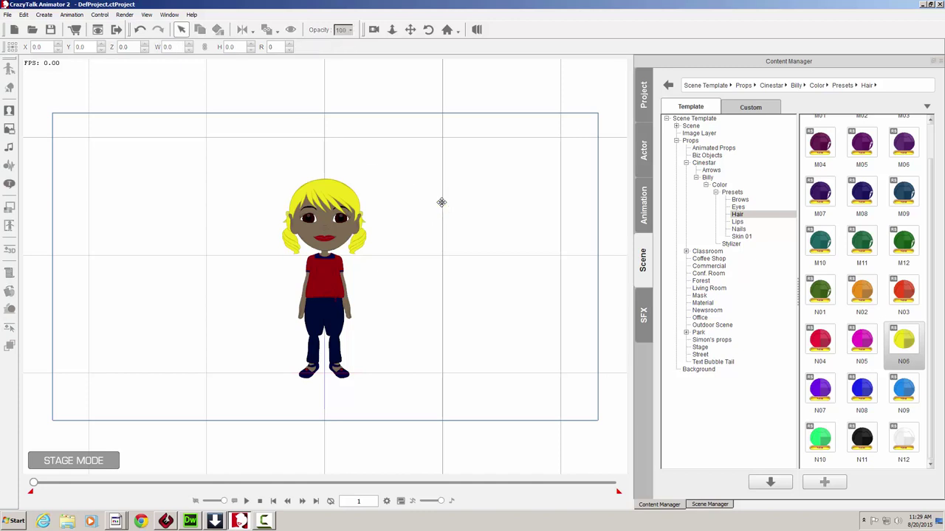
{"action": "left_click", "coordinate": [351, 238]}
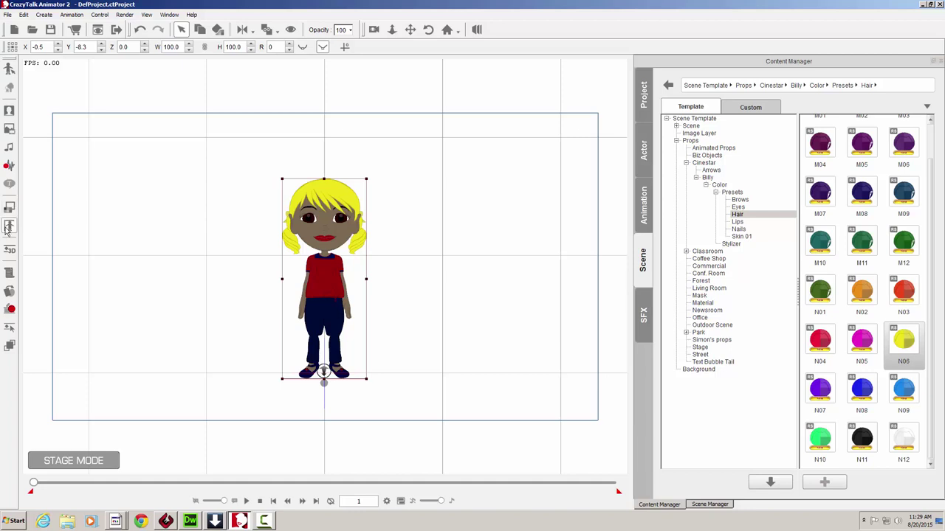
Try the Icarus hairstyle on the girl's head, then undo it to keep the blonde pigtails.
{"action": "left_click", "coordinate": [10, 68]}
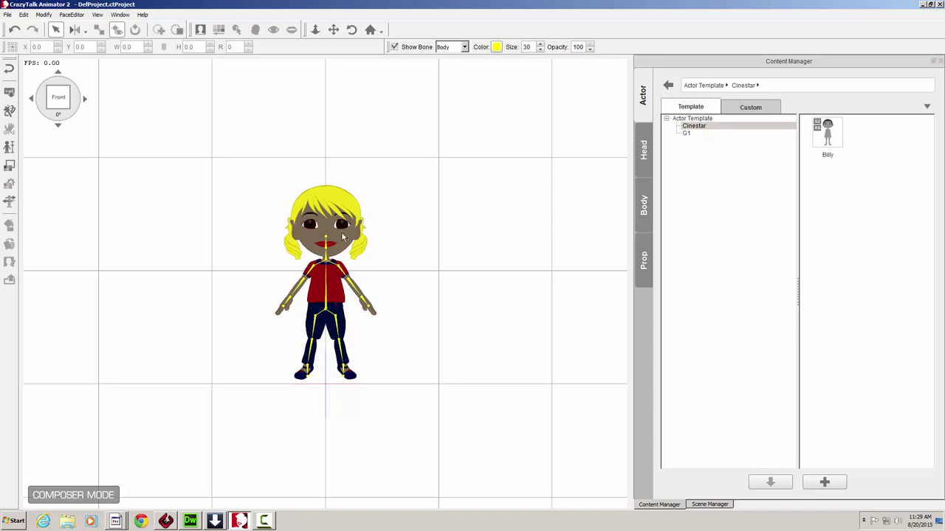
{"action": "left_click", "coordinate": [364, 252]}
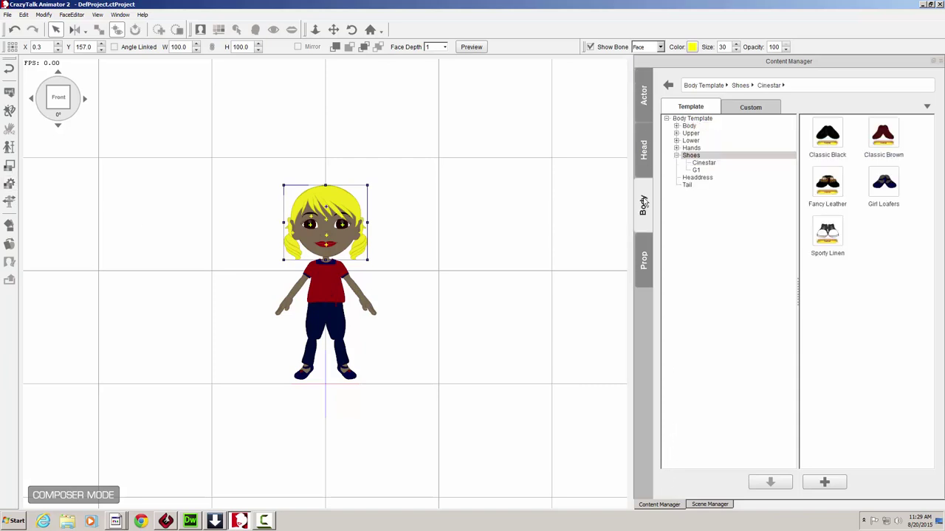
{"action": "left_click", "coordinate": [645, 164]}
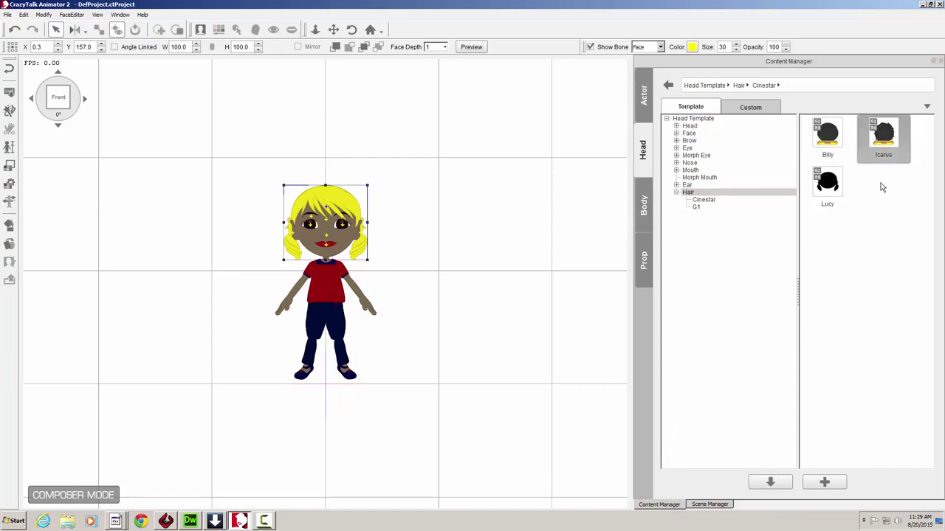
{"action": "left_click_drag", "start_coordinate": [888, 147], "coordinate": [350, 214]}
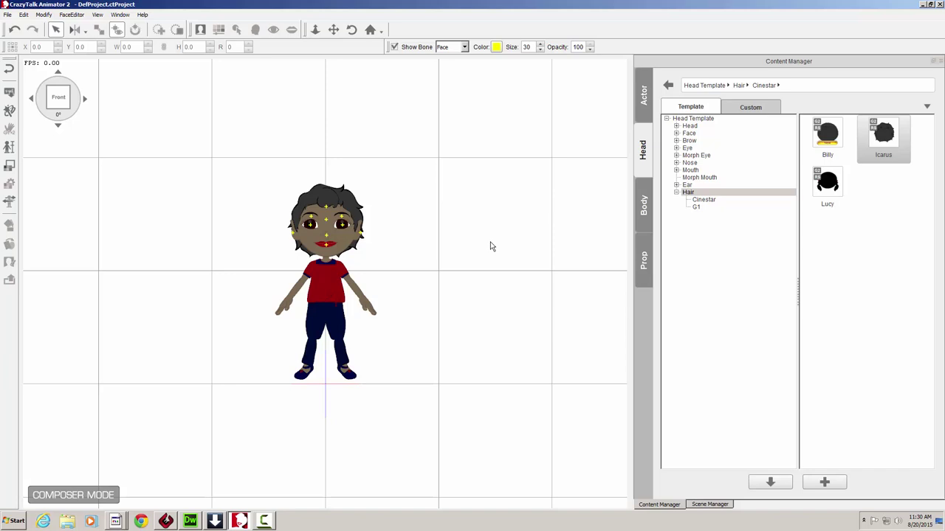
{"action": "key", "text": "ctrl+z"}
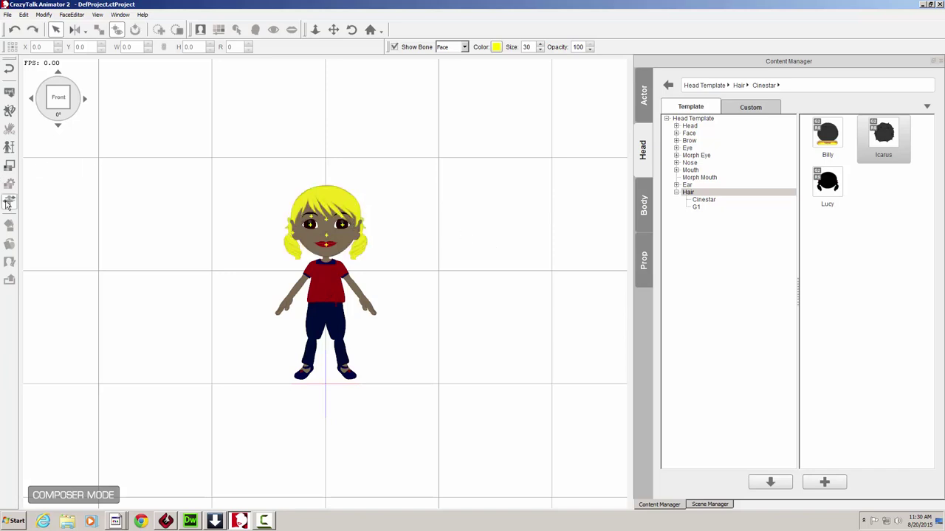
Apply the 3 Stretchy proportion preset with its weight set to 71.
{"action": "left_click", "coordinate": [8, 148]}
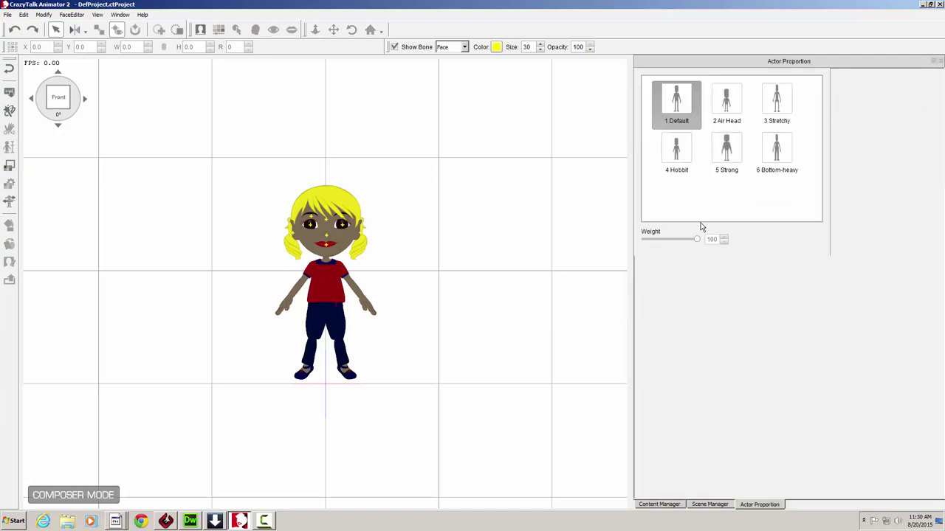
{"action": "left_click", "coordinate": [783, 107]}
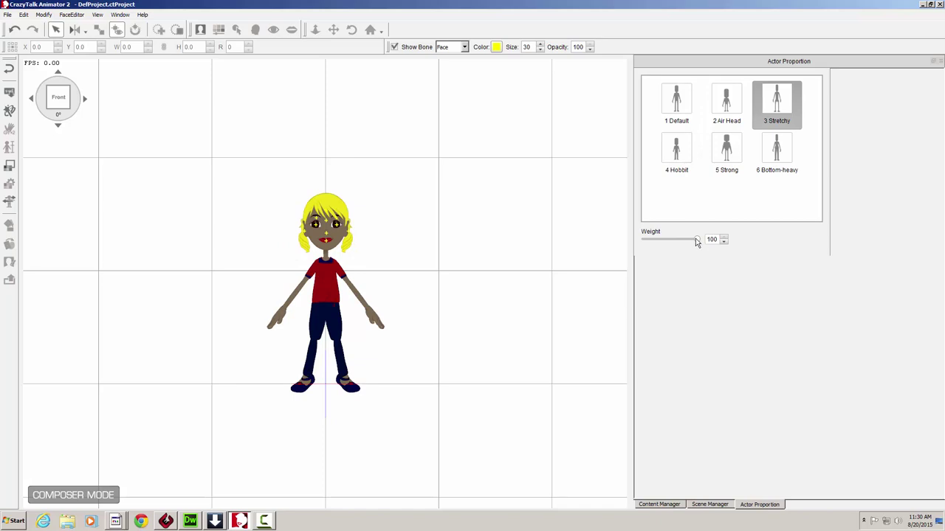
{"action": "left_click_drag", "start_coordinate": [678, 242], "coordinate": [672, 243]}
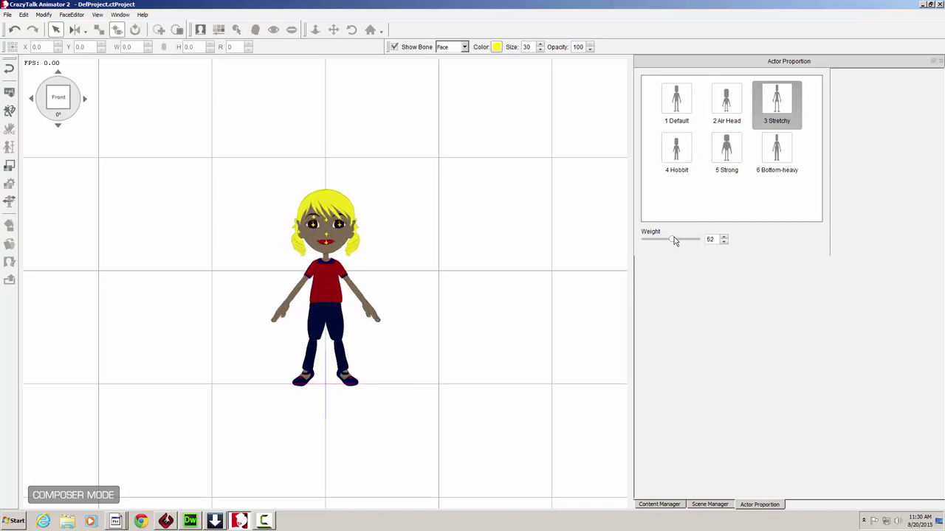
{"action": "left_click_drag", "start_coordinate": [674, 237], "coordinate": [682, 244]}
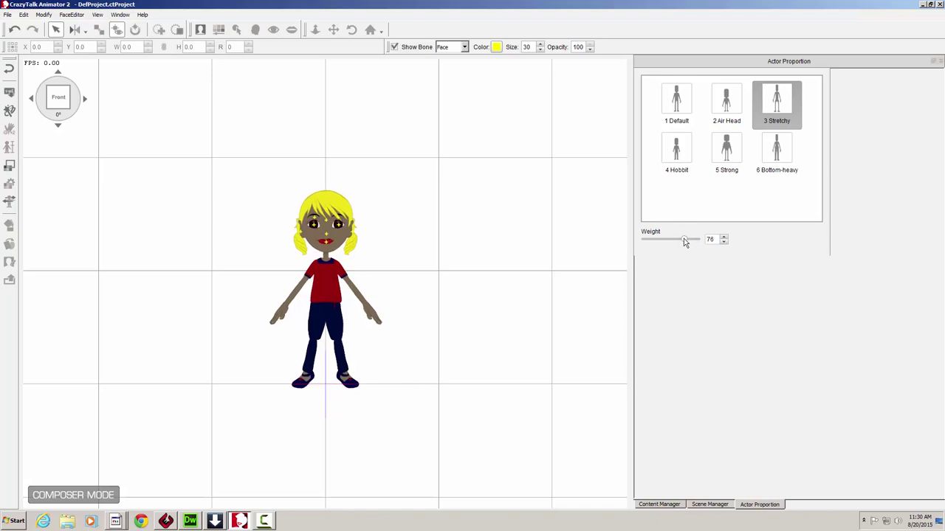
{"action": "left_click_drag", "start_coordinate": [683, 240], "coordinate": [680, 239]}
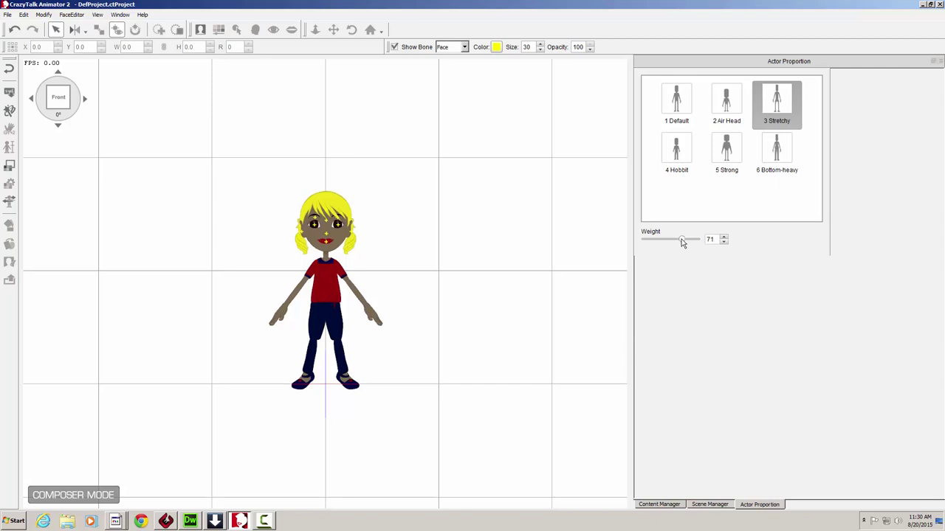
{"action": "left_click", "coordinate": [342, 242]}
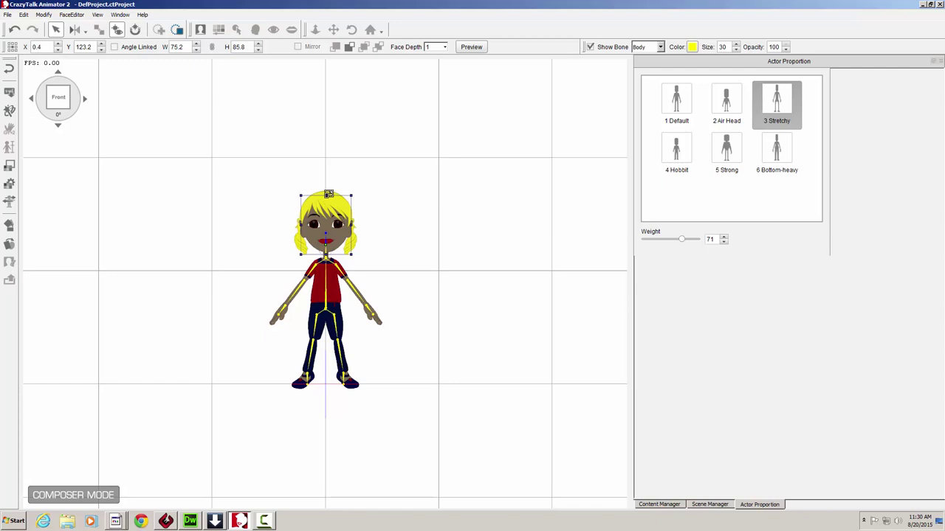
Shorten the head slightly and, with Mirror on, shorten both arms to W 62.7, H 107.9.
{"action": "left_click_drag", "start_coordinate": [328, 194], "coordinate": [328, 200]}
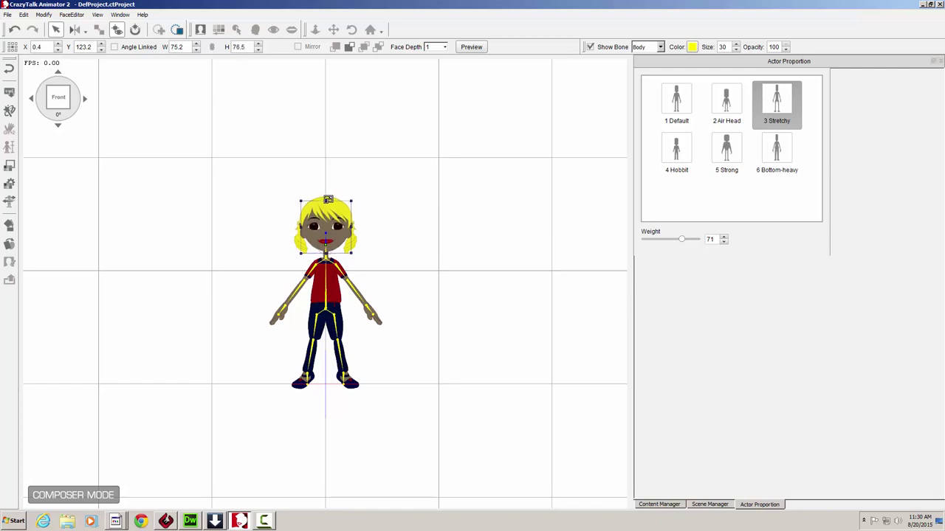
{"action": "left_click", "coordinate": [360, 298]}
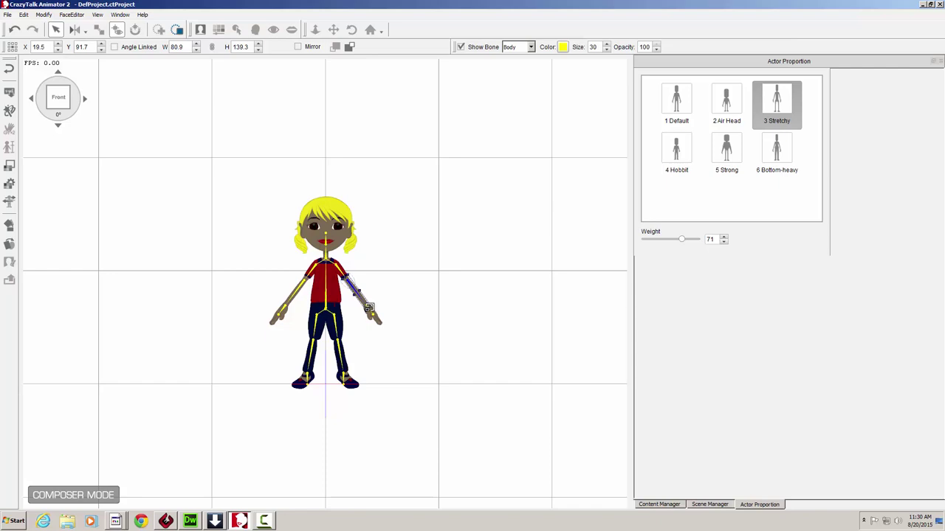
{"action": "left_click_drag", "start_coordinate": [368, 307], "coordinate": [366, 302]}
{"action": "left_click", "coordinate": [298, 47]}
{"action": "left_click_drag", "start_coordinate": [372, 307], "coordinate": [364, 303]}
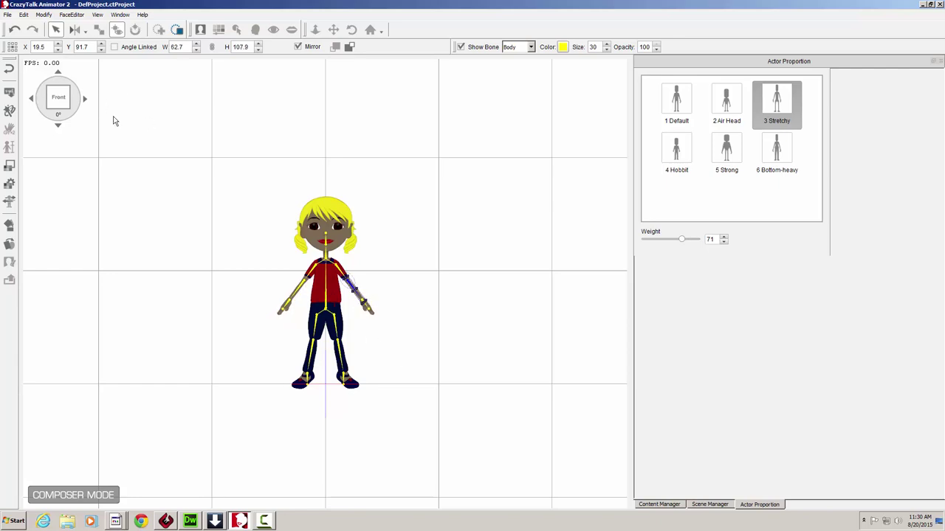
Rotate the girl through the 90°, 180° and 315° views back to Front, ending at 45°.
{"action": "left_click", "coordinate": [86, 99]}
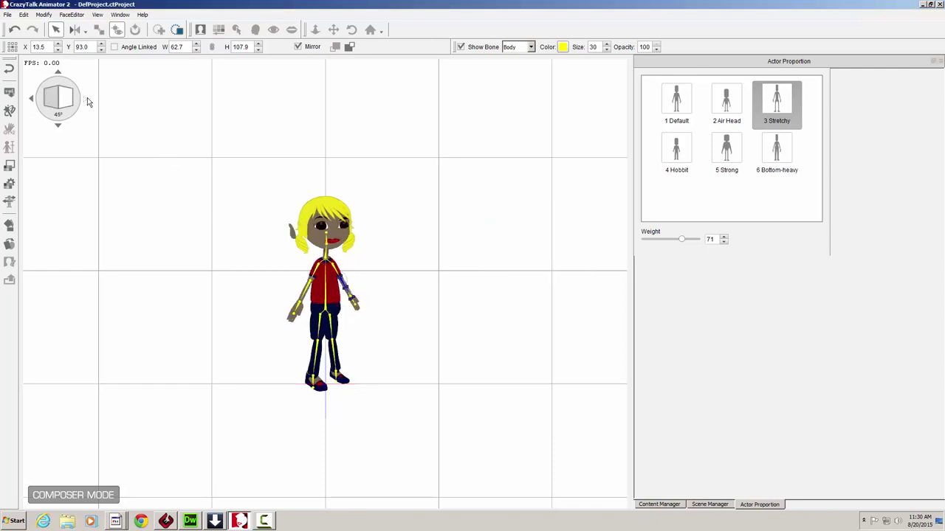
{"action": "left_click", "coordinate": [86, 99]}
{"action": "left_click", "coordinate": [87, 101]}
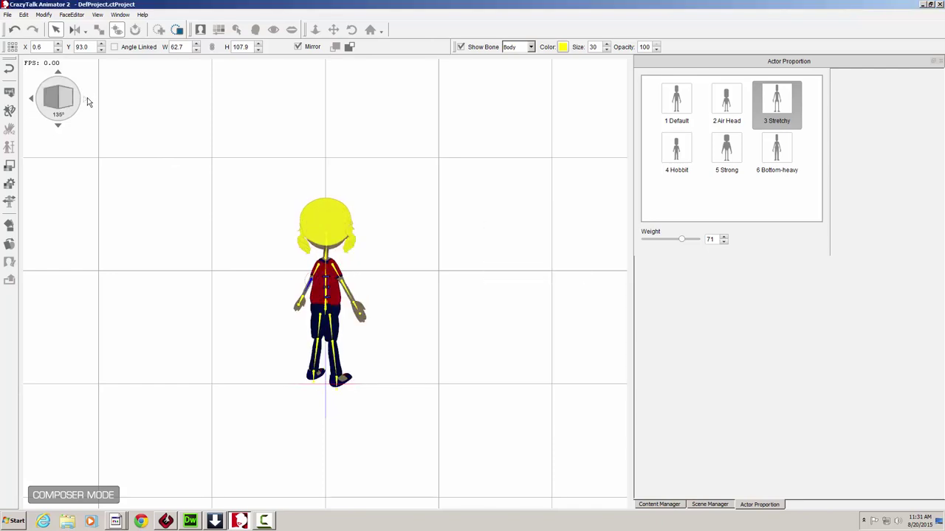
{"action": "left_click", "coordinate": [87, 101]}
{"action": "left_click", "coordinate": [87, 101]}
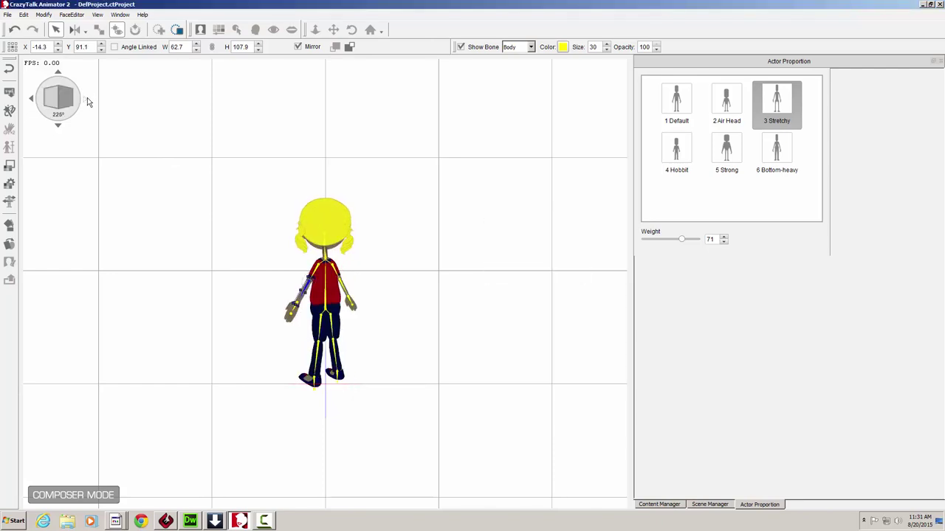
{"action": "left_click", "coordinate": [88, 101]}
{"action": "left_click", "coordinate": [87, 101]}
{"action": "left_click", "coordinate": [87, 99]}
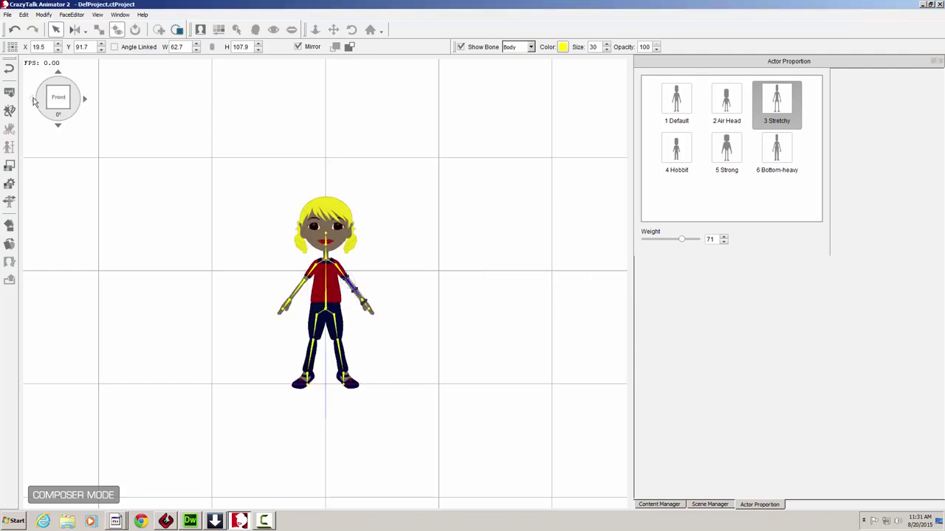
{"action": "left_click", "coordinate": [87, 102]}
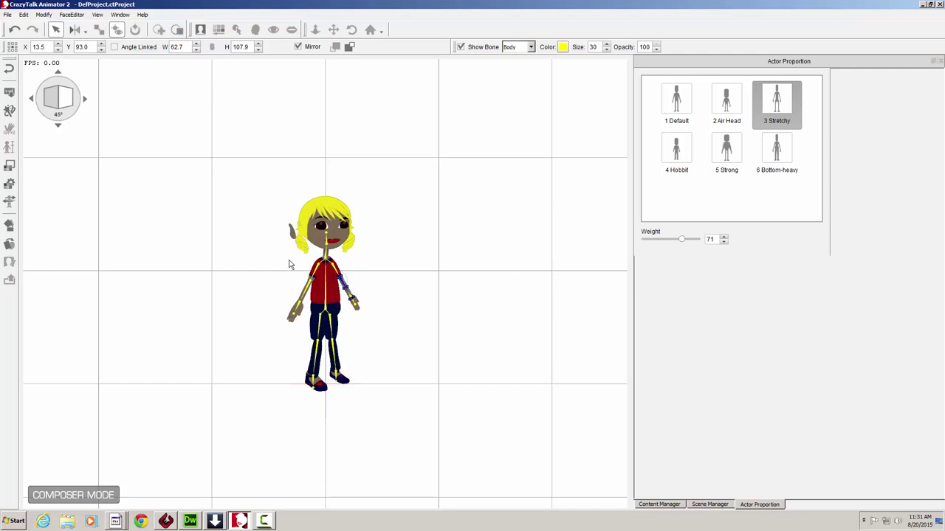
{"action": "left_click", "coordinate": [295, 236]}
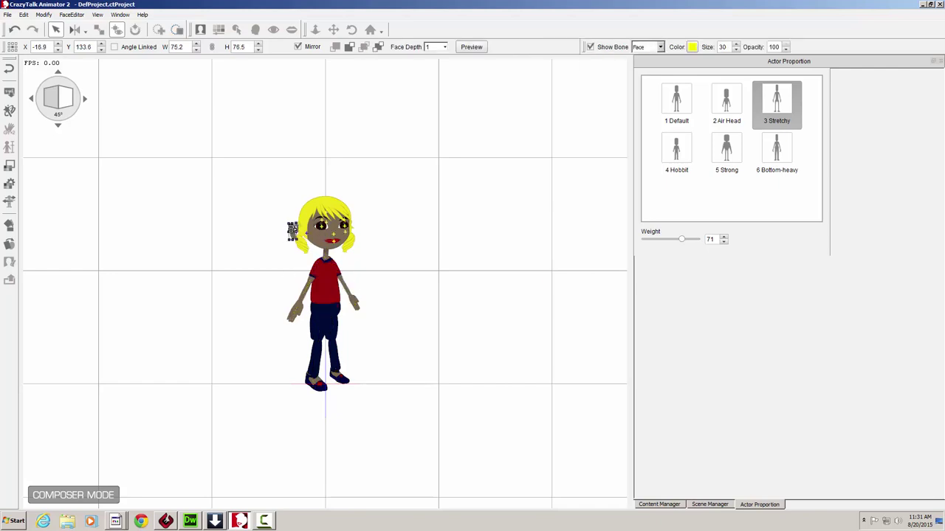
{"action": "left_click", "coordinate": [275, 236]}
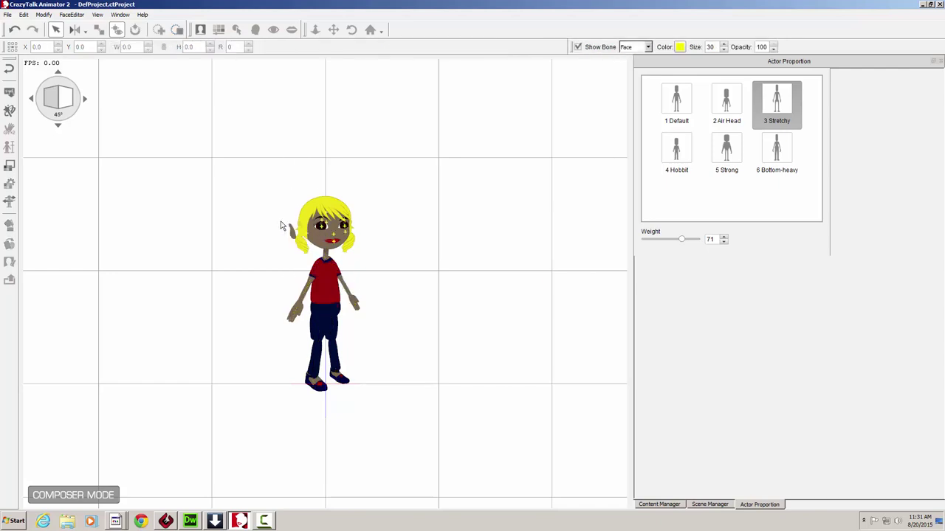
Tuck the left ear inward at 45°, then nudge it in the Right 90° side view.
{"action": "scroll", "coordinate": [275, 236], "scroll_direction": "up", "scroll_amount": 5}
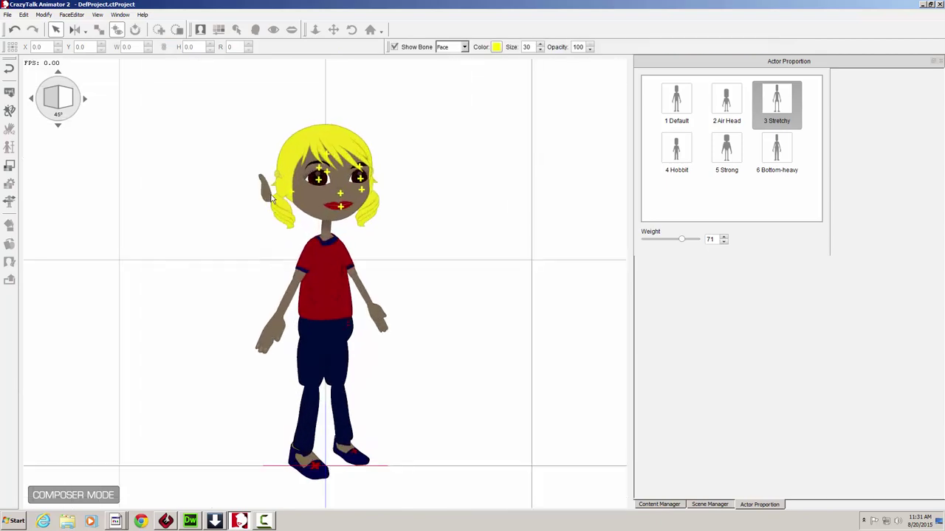
{"action": "left_click", "coordinate": [267, 195]}
{"action": "mouse_move", "coordinate": [267, 194]}
{"action": "left_mouse_down"}
{"action": "mouse_move", "coordinate": [292, 190]}
{"action": "mouse_move", "coordinate": [276, 191]}
{"action": "left_mouse_up"}
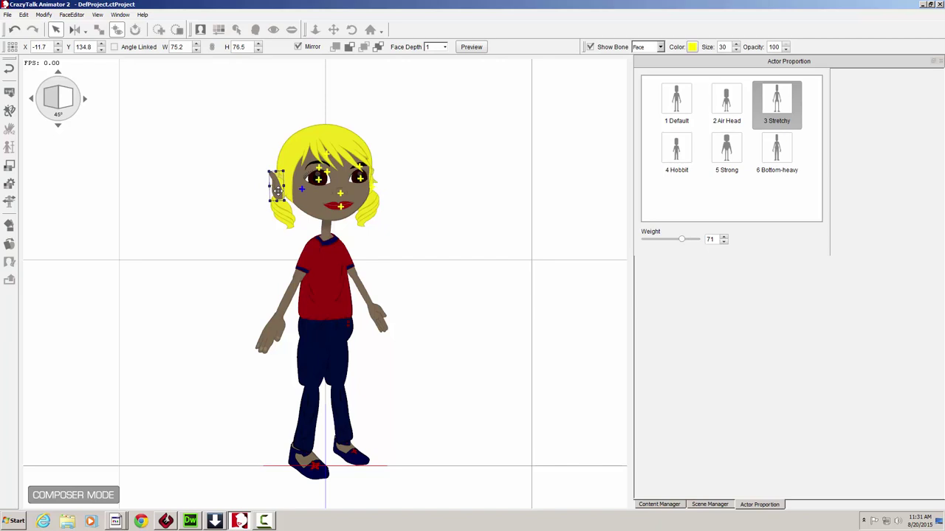
{"action": "left_click", "coordinate": [417, 184]}
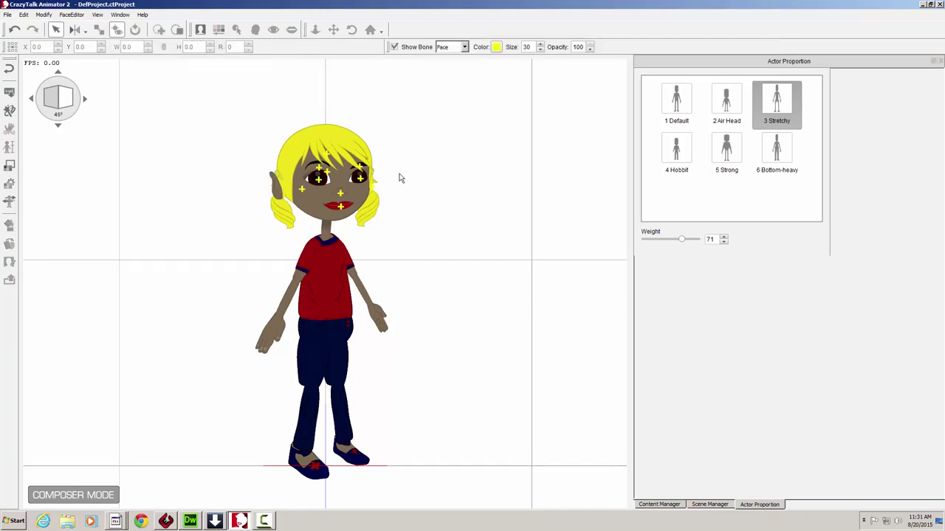
{"action": "left_click", "coordinate": [280, 194]}
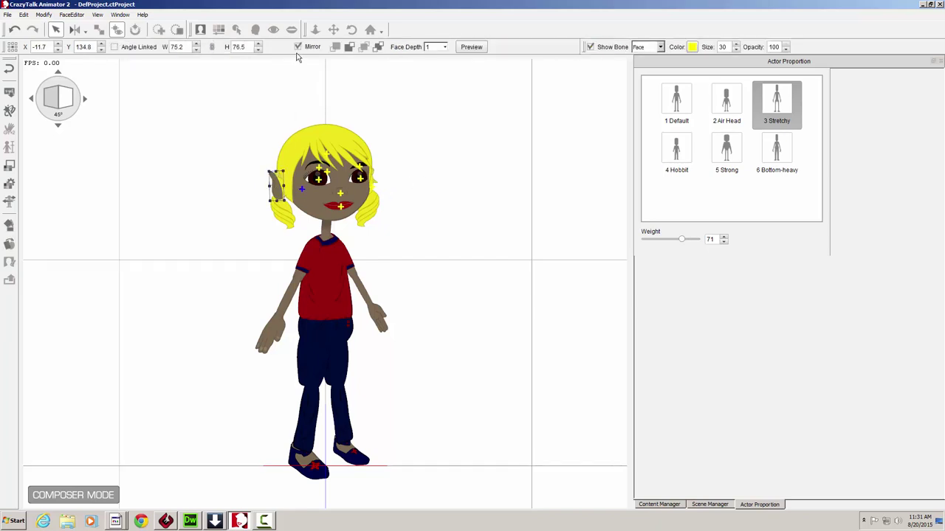
{"action": "left_click_drag", "start_coordinate": [278, 191], "coordinate": [287, 188]}
{"action": "left_click", "coordinate": [85, 99]}
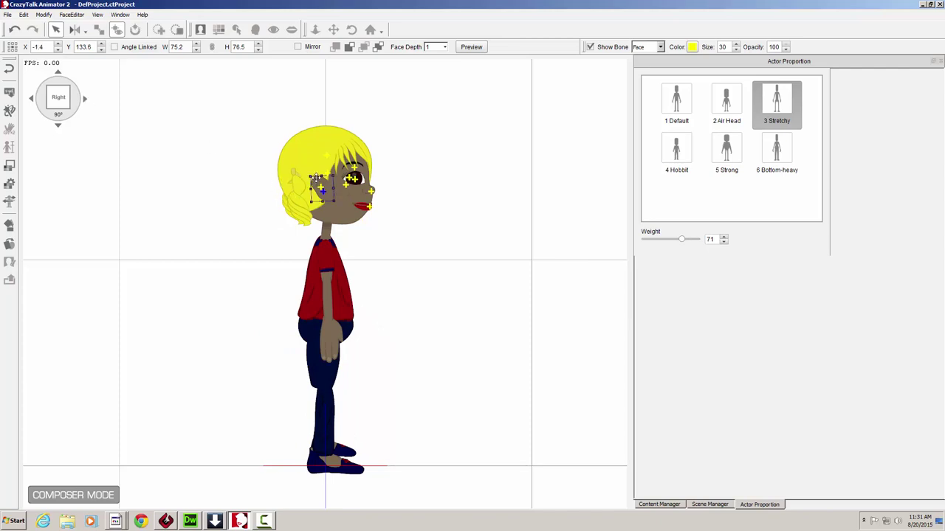
{"action": "left_click_drag", "start_coordinate": [317, 179], "coordinate": [313, 178]}
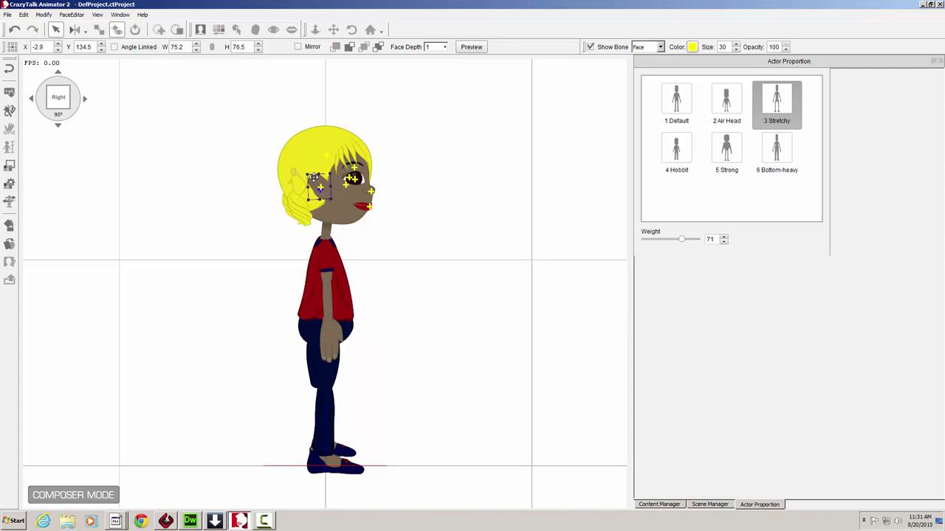
Rotate the girl to 315° and move the right ear inward onto her head.
{"action": "left_click", "coordinate": [85, 102]}
{"action": "left_click", "coordinate": [85, 102]}
{"action": "left_click", "coordinate": [85, 102]}
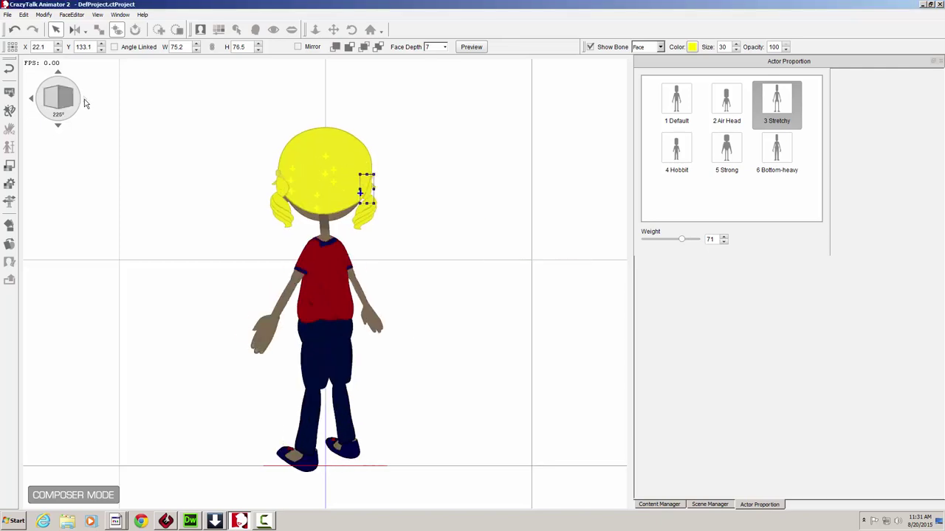
{"action": "left_click", "coordinate": [85, 102]}
{"action": "left_click", "coordinate": [84, 99]}
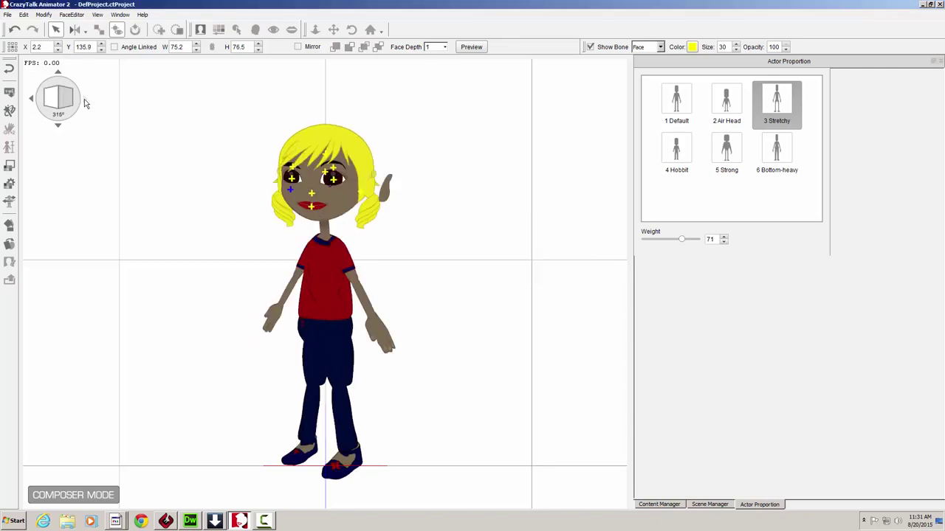
{"action": "left_click", "coordinate": [385, 189]}
{"action": "left_click_drag", "start_coordinate": [385, 184], "coordinate": [363, 180]}
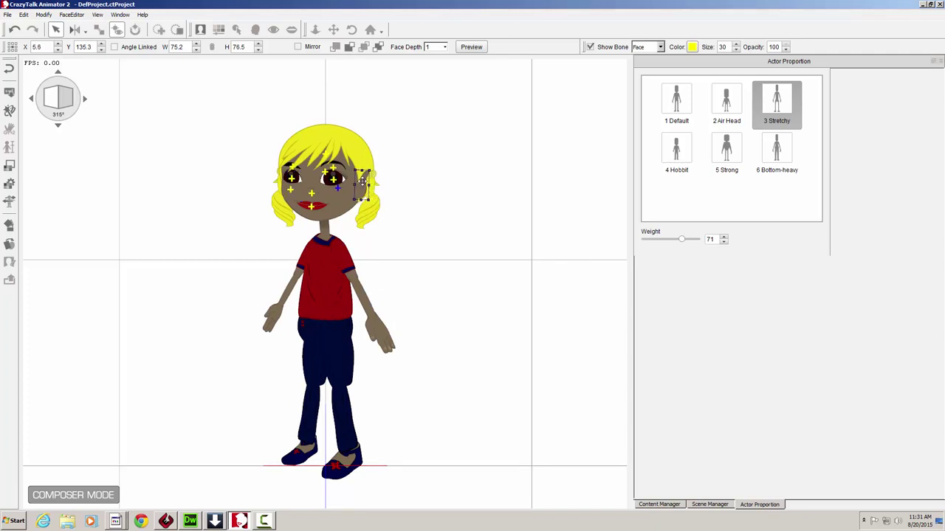